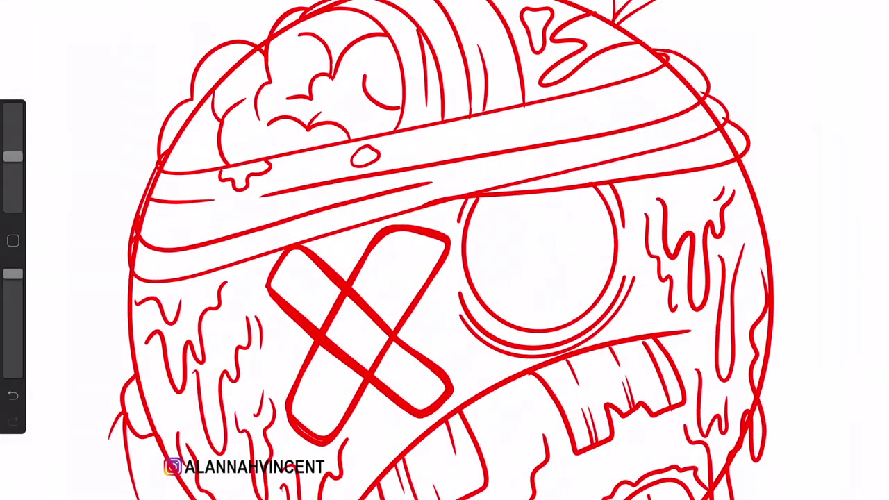
# Step: Ink the brain's outline, folds and surrounding arcs in black over the sketch
pyautogui.moveTo(309, 8)
pyautogui.mouseDown()
pyautogui.moveTo(254, 124)
pyautogui.moveTo(355, 137)
pyautogui.mouseUp()
pyautogui.moveTo(295, 42); pyautogui.dragTo(385, 73)
pyautogui.moveTo(284, 103); pyautogui.dragTo(299, 94)
pyautogui.moveTo(299, 35); pyautogui.dragTo(331, 72)
pyautogui.moveTo(347, 89); pyautogui.dragTo(383, 72)
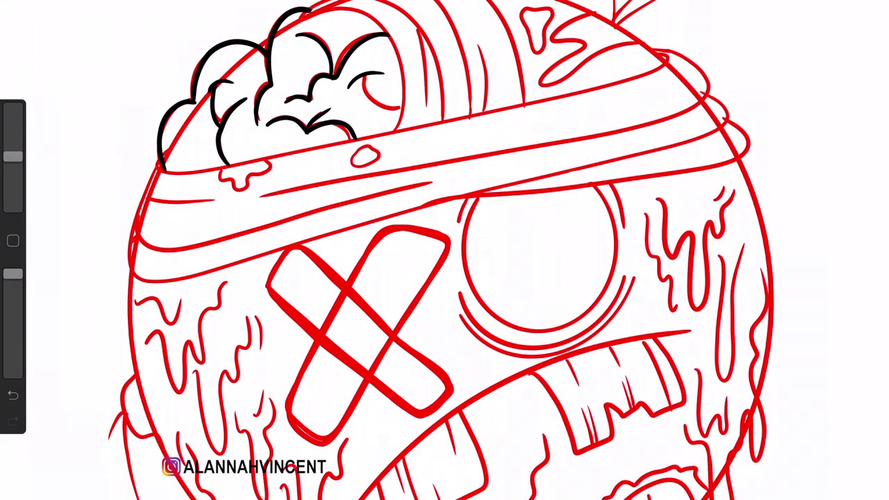
pyautogui.moveTo(12, 155); pyautogui.dragTo(13, 146)
pyautogui.moveTo(303, 12); pyautogui.dragTo(442, 120)
pyautogui.moveTo(358, 15); pyautogui.dragTo(400, 132)
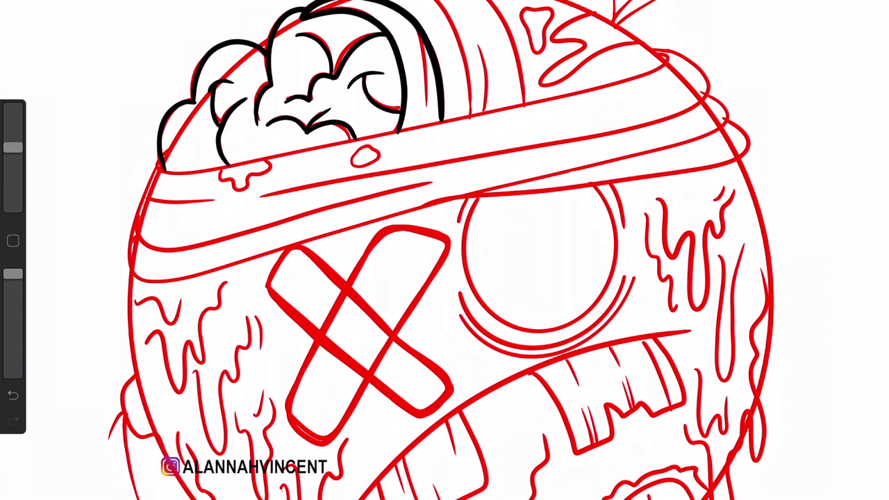
pyautogui.moveTo(490, 1); pyautogui.dragTo(520, 105)
# Step: Ink the headband's upper and lower rims and the scalp blood splat in black
pyautogui.moveTo(658, 56)
pyautogui.mouseDown()
pyautogui.moveTo(528, 104)
pyautogui.moveTo(158, 170)
pyautogui.mouseUp()
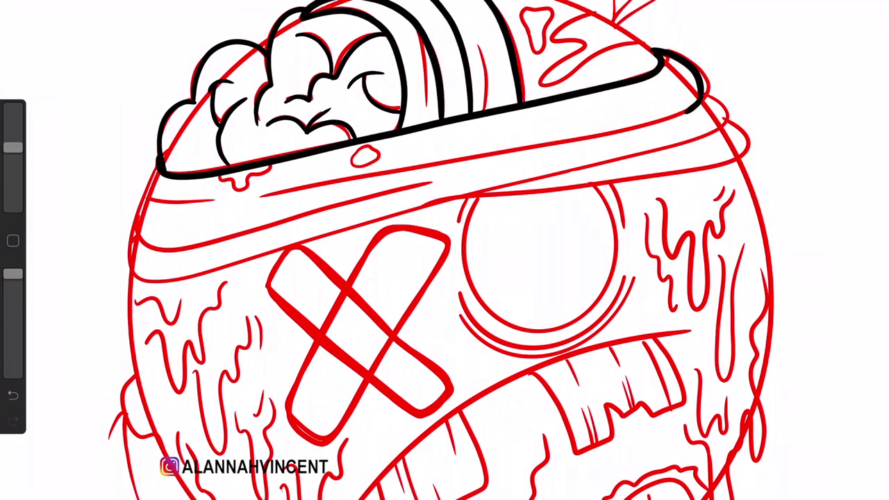
pyautogui.moveTo(694, 63); pyautogui.dragTo(326, 164)
pyautogui.moveTo(239, 160); pyautogui.dragTo(135, 246)
pyautogui.moveTo(262, 195); pyautogui.dragTo(347, 175)
pyautogui.moveTo(483, 168); pyautogui.dragTo(184, 208)
pyautogui.moveTo(726, 87); pyautogui.dragTo(132, 281)
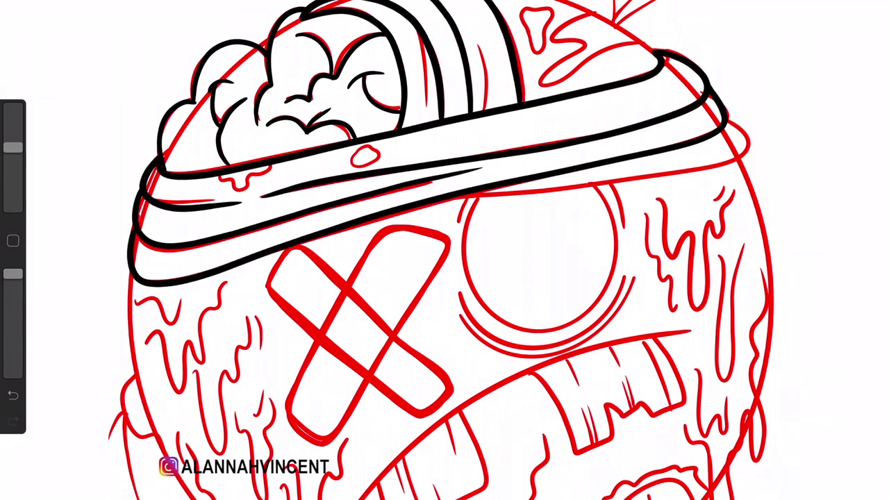
pyautogui.moveTo(740, 125); pyautogui.dragTo(460, 195)
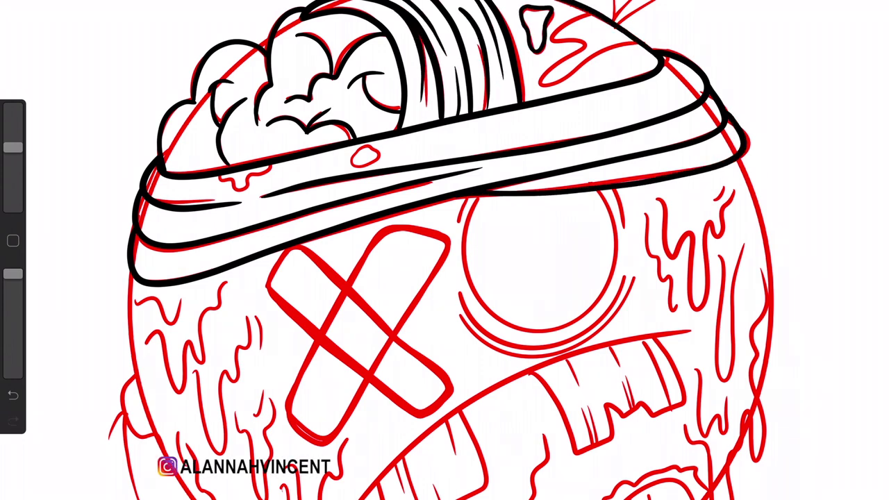
pyautogui.moveTo(628, 50); pyautogui.dragTo(542, 83)
pyautogui.moveTo(634, 3); pyautogui.dragTo(614, 20)
# Step: Trace the eye circle, the crossed bandage strips and the mouth line in black
pyautogui.scroll(-3, 445, 250)
pyautogui.moveTo(452, 112); pyautogui.dragTo(459, 101)
pyautogui.moveTo(576, 97); pyautogui.dragTo(585, 128)
pyautogui.scroll(-1, 444, 250)
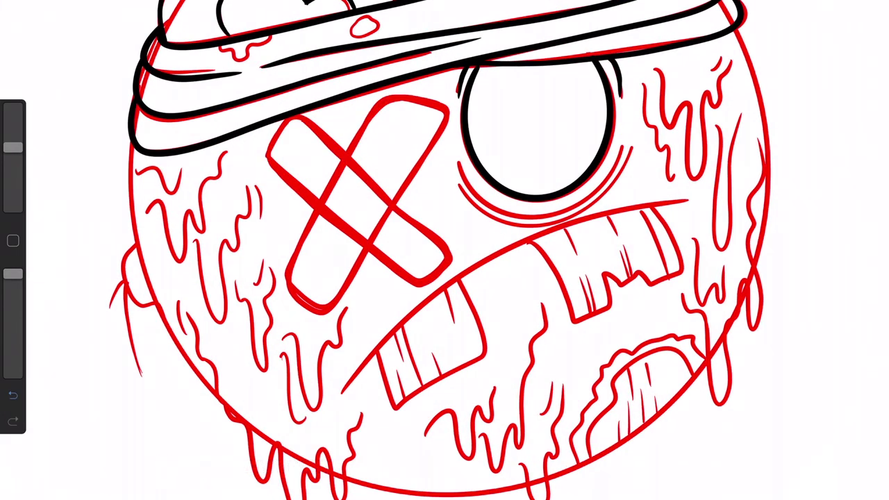
pyautogui.moveTo(271, 121); pyautogui.dragTo(452, 285)
pyautogui.moveTo(265, 159); pyautogui.dragTo(436, 292)
pyautogui.hotkey('ctrl', 'z')
pyautogui.moveTo(275, 125)
pyautogui.mouseDown()
pyautogui.moveTo(299, 186)
pyautogui.moveTo(438, 274)
pyautogui.mouseUp()
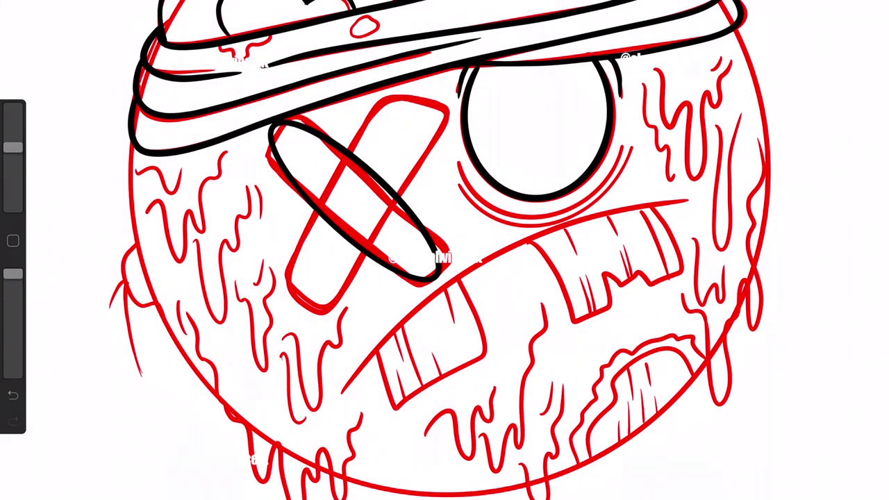
pyautogui.moveTo(441, 104); pyautogui.dragTo(289, 302)
pyautogui.moveTo(340, 393); pyautogui.dragTo(687, 202)
# Step: Ink the arcs under the eye and the drips on the left of the face
pyautogui.scroll(3, 444, 250)
pyautogui.moveTo(334, 168); pyautogui.dragTo(590, 147)
pyautogui.moveTo(337, 203); pyautogui.dragTo(587, 161)
pyautogui.scroll(-3, 444, 250)
pyautogui.moveTo(141, 252); pyautogui.dragTo(189, 229)
pyautogui.moveTo(97, 174); pyautogui.dragTo(150, 298)
pyautogui.moveTo(160, 132); pyautogui.dragTo(155, 175)
pyautogui.moveTo(198, 314); pyautogui.dragTo(208, 416)
pyautogui.moveTo(221, 277); pyautogui.dragTo(272, 399)
# Step: Trace more drips on the lower-left face and begin the right-side drips
pyautogui.hscroll(-3, 444, 250)
pyautogui.moveTo(157, 159); pyautogui.dragTo(198, 260)
pyautogui.moveTo(209, 139); pyautogui.dragTo(236, 229)
pyautogui.moveTo(198, 305)
pyautogui.mouseDown()
pyautogui.moveTo(215, 378)
pyautogui.moveTo(278, 496)
pyautogui.mouseUp()
pyautogui.moveTo(386, 417); pyautogui.dragTo(389, 472)
pyautogui.hscroll(3, 445, 250)
pyautogui.moveTo(556, 80); pyautogui.dragTo(570, 187)
pyautogui.moveTo(629, 69); pyautogui.dragTo(597, 188)
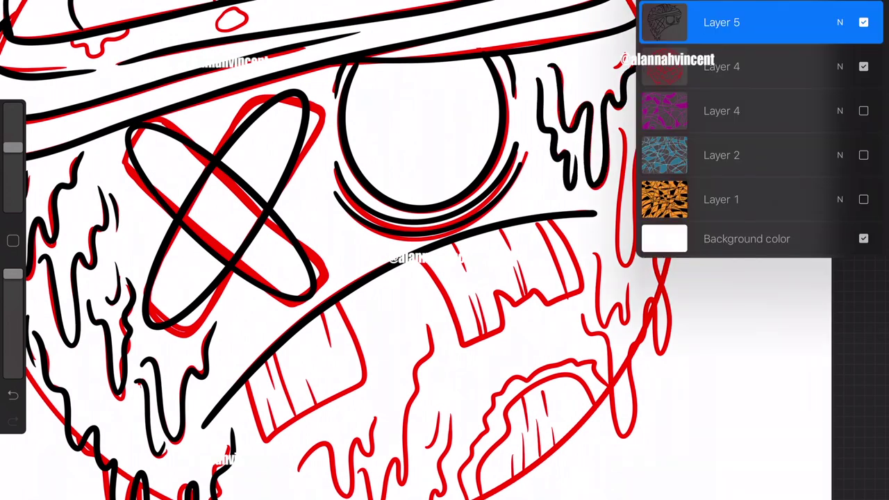
# Step: Ink the remaining right-side drips, drips below the mouth, and the face's right edge
pyautogui.moveTo(656, 94); pyautogui.dragTo(621, 264)
pyautogui.moveTo(667, 142)
pyautogui.mouseDown()
pyautogui.moveTo(671, 326)
pyautogui.moveTo(629, 425)
pyautogui.mouseUp()
pyautogui.moveTo(594, 250); pyautogui.dragTo(615, 436)
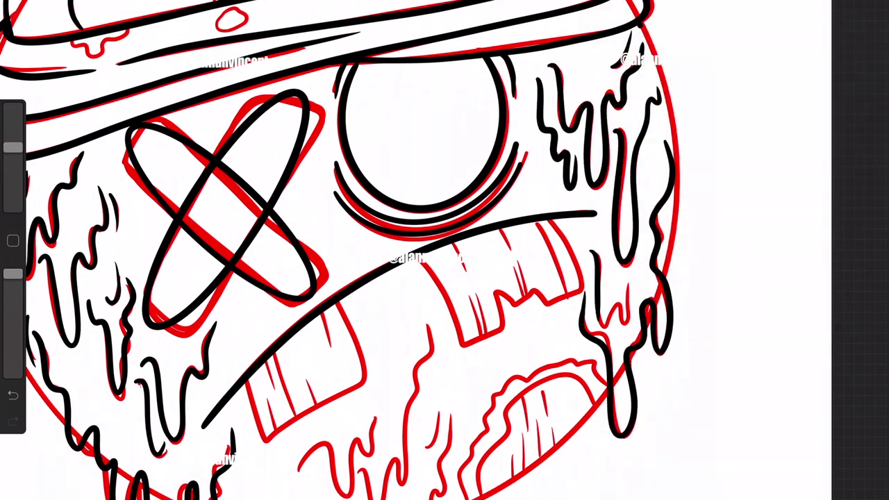
pyautogui.moveTo(597, 274); pyautogui.dragTo(632, 323)
pyautogui.moveTo(649, 347); pyautogui.dragTo(636, 483)
pyautogui.moveTo(427, 323); pyautogui.dragTo(409, 368)
pyautogui.moveTo(448, 417); pyautogui.dragTo(444, 482)
pyautogui.moveTo(414, 361); pyautogui.dragTo(392, 497)
pyautogui.moveTo(379, 413); pyautogui.dragTo(364, 496)
pyautogui.moveTo(350, 445); pyautogui.dragTo(299, 486)
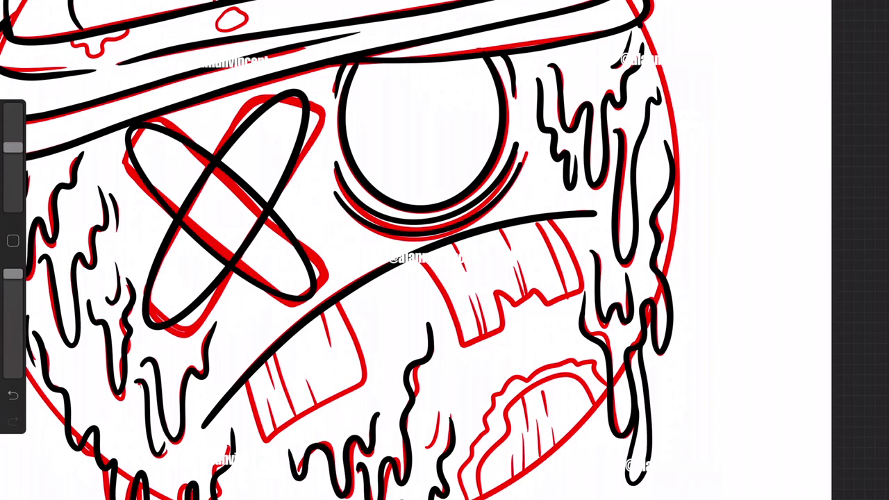
pyautogui.moveTo(646, 27); pyautogui.dragTo(668, 277)
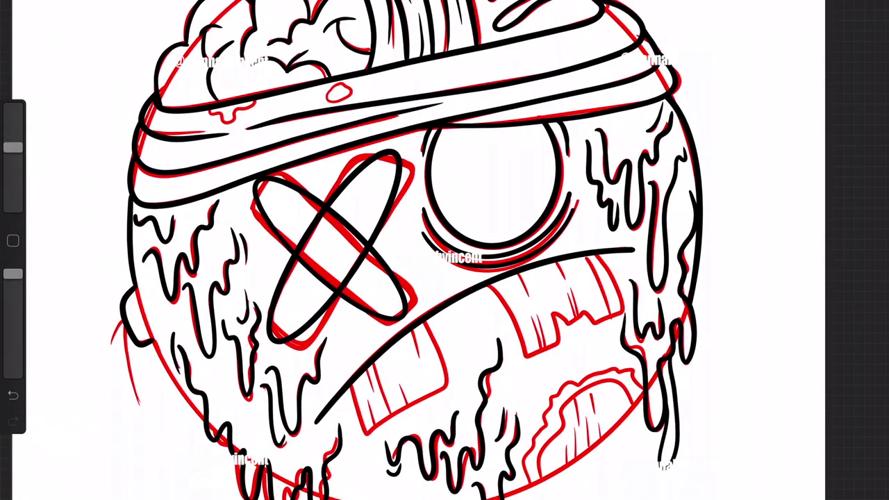
# Step: Ink the lower lip line and the tongue's inner arc and wavy edge
pyautogui.scroll(5, 444, 278)
pyautogui.moveTo(497, 448)
pyautogui.mouseDown()
pyautogui.moveTo(652, 358)
pyautogui.moveTo(712, 288)
pyautogui.mouseUp()
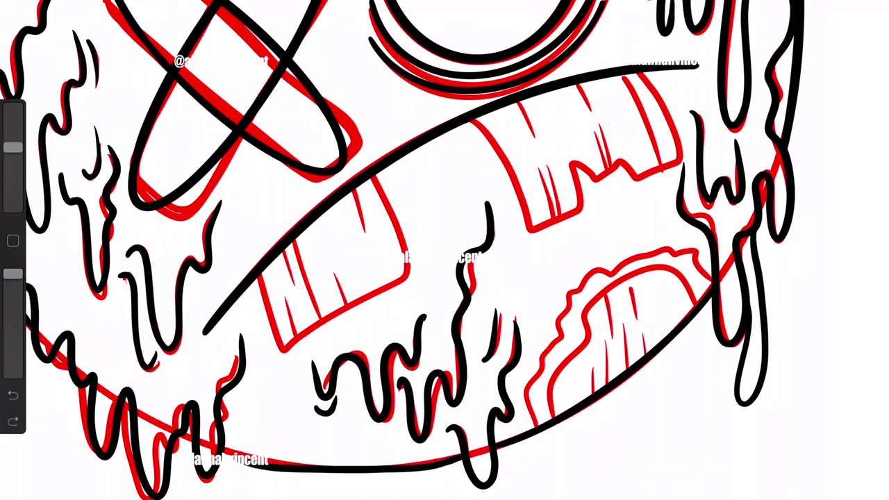
pyautogui.moveTo(222, 463); pyautogui.dragTo(463, 457)
pyautogui.moveTo(698, 292)
pyautogui.mouseDown()
pyautogui.moveTo(549, 417)
pyautogui.moveTo(528, 396)
pyautogui.mouseUp()
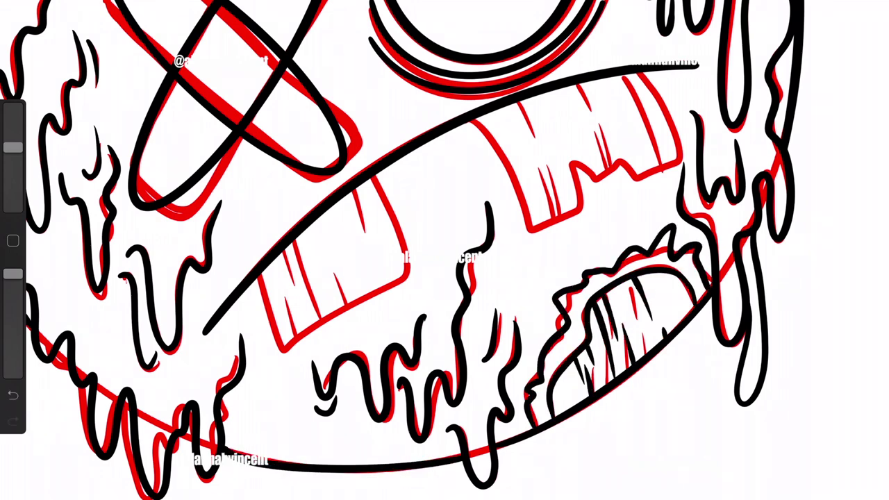
# Step: Ink the lower-left and upper tooth outlines with their thin inner lines
pyautogui.moveTo(285, 351); pyautogui.dragTo(409, 278)
pyautogui.moveTo(375, 177); pyautogui.dragTo(403, 221)
pyautogui.hotkey('ctrl', 'z')
pyautogui.moveTo(284, 351); pyautogui.dragTo(375, 177)
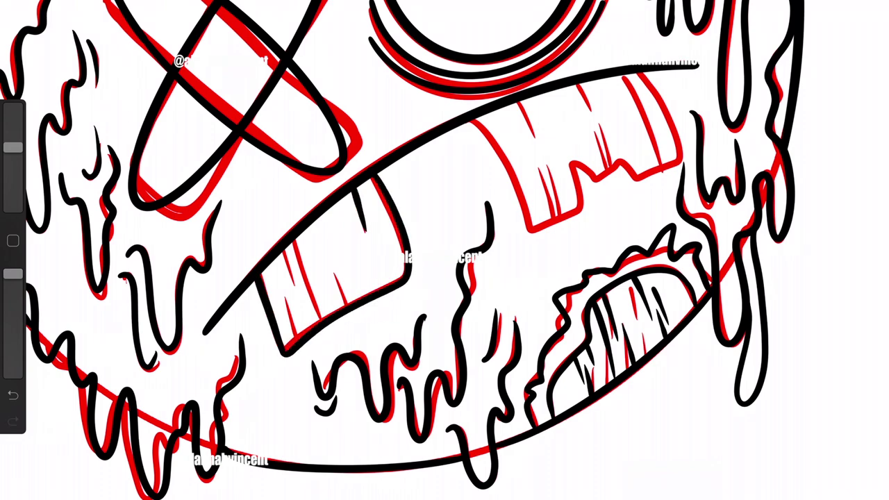
pyautogui.moveTo(295, 239); pyautogui.dragTo(320, 320)
pyautogui.moveTo(474, 121)
pyautogui.mouseDown()
pyautogui.moveTo(633, 174)
pyautogui.moveTo(640, 75)
pyautogui.mouseUp()
pyautogui.moveTo(517, 105); pyautogui.dragTo(534, 143)
pyautogui.moveTo(536, 170); pyautogui.dragTo(555, 217)
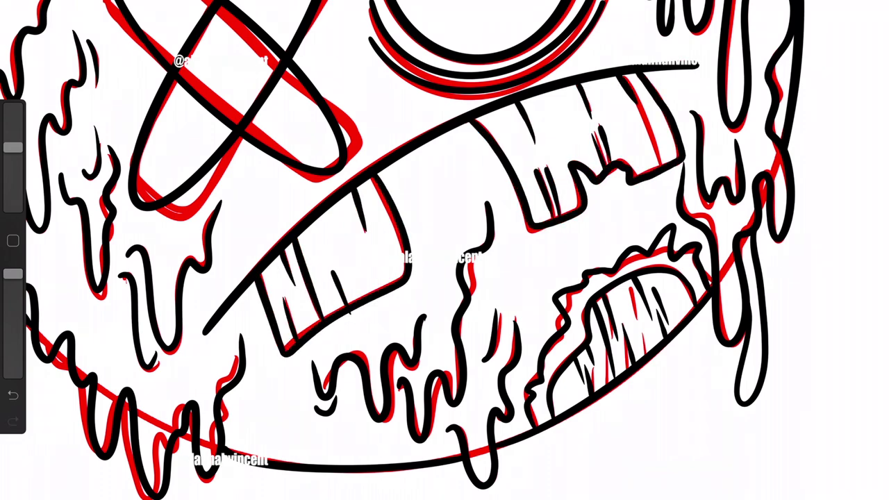
# Step: Hide the red sketch layer so only the black line art shows
pyautogui.moveTo(659, 76); pyautogui.dragTo(629, 163)
pyautogui.scroll(-5, 445, 250)
pyautogui.click(865, 66)
pyautogui.scroll(3, 444, 250)
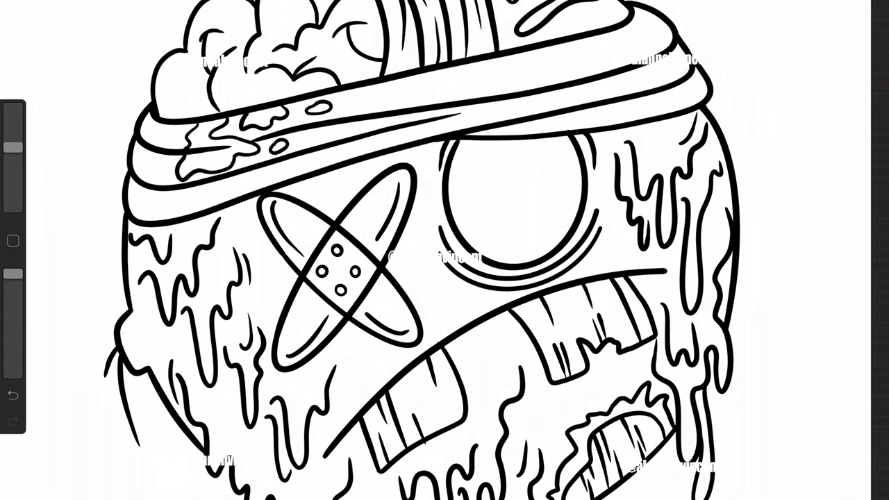
# Step: Add a new colour layer and fill the zombie's face cyan-blue
pyautogui.click(865, 15)
pyautogui.click(820, 16)
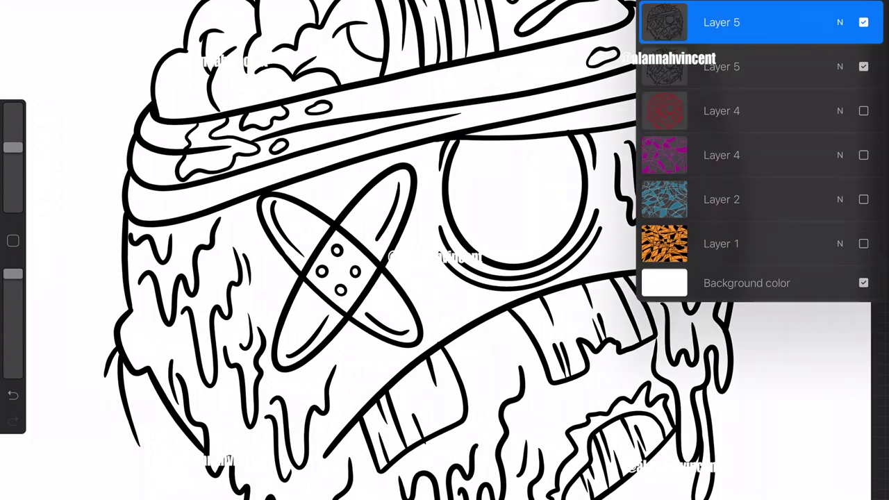
pyautogui.click(865, 15)
pyautogui.scroll(-2, 444, 250)
pyautogui.click(873, 15)
pyautogui.moveTo(857, 113); pyautogui.dragTo(701, 184)
pyautogui.click(866, 15)
pyautogui.moveTo(873, 15)
pyautogui.mouseDown()
pyautogui.moveTo(417, 333)
pyautogui.moveTo(542, 48)
pyautogui.mouseUp()
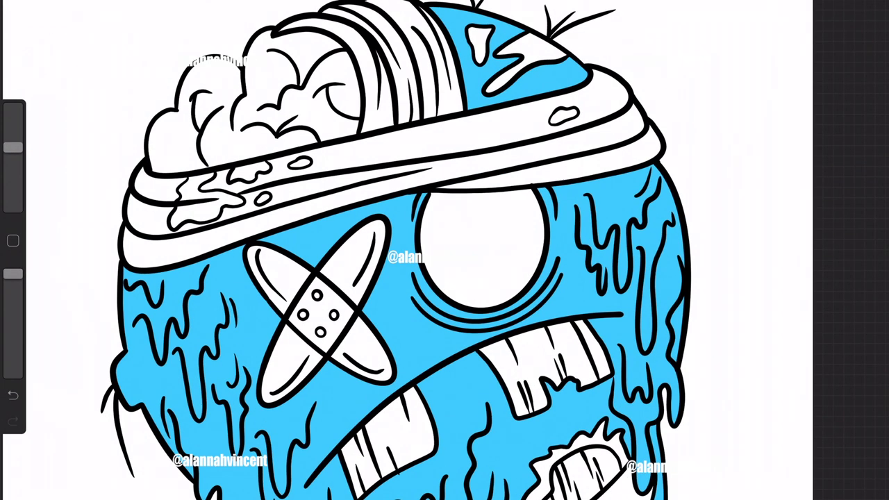
# Step: Fill the exposed brain with pink
pyautogui.click(874, 16)
pyautogui.moveTo(688, 201); pyautogui.dragTo(857, 117)
pyautogui.moveTo(701, 184)
pyautogui.mouseDown()
pyautogui.moveTo(791, 56)
pyautogui.moveTo(764, 53)
pyautogui.mouseUp()
pyautogui.moveTo(873, 16); pyautogui.dragTo(333, 83)
# Step: Fill the blood splats on the head and headband, and the tongue, saturated red
pyautogui.click(874, 16)
pyautogui.moveTo(857, 103); pyautogui.dragTo(839, 59)
pyautogui.click(874, 16)
pyautogui.moveTo(760, 54); pyautogui.dragTo(817, 84)
pyautogui.moveTo(873, 16)
pyautogui.mouseDown()
pyautogui.moveTo(535, 62)
pyautogui.moveTo(479, 42)
pyautogui.moveTo(564, 114)
pyautogui.mouseUp()
pyautogui.moveTo(873, 15)
pyautogui.mouseDown()
pyautogui.moveTo(209, 201)
pyautogui.moveTo(250, 171)
pyautogui.moveTo(262, 199)
pyautogui.mouseUp()
pyautogui.moveTo(486, 278); pyautogui.dragTo(417, 182)
pyautogui.moveTo(874, 15); pyautogui.dragTo(528, 417)
# Step: Colour the bandage strips brown and the bandage centre pad light tan
pyautogui.click(874, 15)
pyautogui.moveTo(874, 15); pyautogui.dragTo(288, 162)
pyautogui.moveTo(874, 15)
pyautogui.mouseDown()
pyautogui.moveTo(208, 278)
pyautogui.moveTo(292, 264)
pyautogui.mouseUp()
pyautogui.moveTo(874, 15); pyautogui.dragTo(194, 180)
pyautogui.click(874, 15)
pyautogui.moveTo(874, 15); pyautogui.dragTo(240, 222)
# Step: Fill the upper and lower teeth yellow
pyautogui.click(874, 16)
pyautogui.click(874, 15)
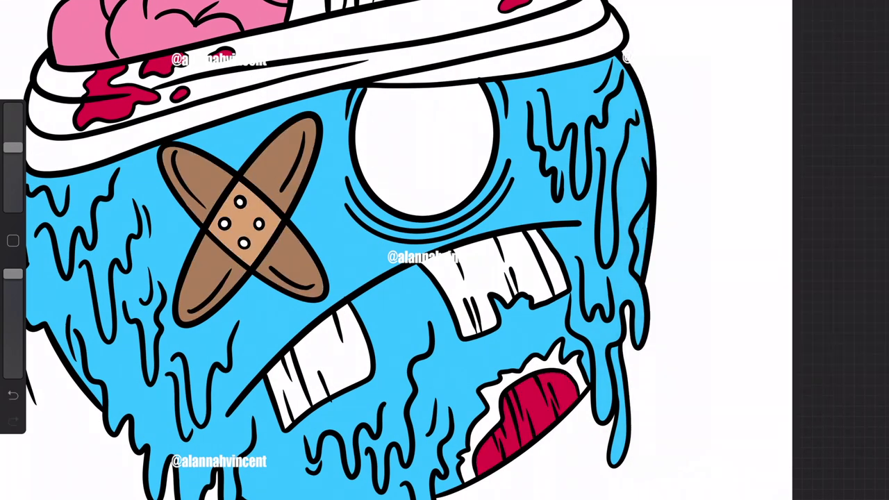
pyautogui.moveTo(736, 28); pyautogui.dragTo(754, 21)
pyautogui.moveTo(762, 69); pyautogui.dragTo(809, 71)
pyautogui.moveTo(873, 16)
pyautogui.mouseDown()
pyautogui.moveTo(493, 277)
pyautogui.moveTo(333, 347)
pyautogui.moveTo(289, 389)
pyautogui.mouseUp()
pyautogui.click(873, 15)
pyautogui.moveTo(764, 22); pyautogui.dragTo(822, 43)
pyautogui.moveTo(757, 66); pyautogui.dragTo(754, 55)
# Step: Fill the headband and the top strips with peach
pyautogui.moveTo(873, 15); pyautogui.dragTo(361, 146)
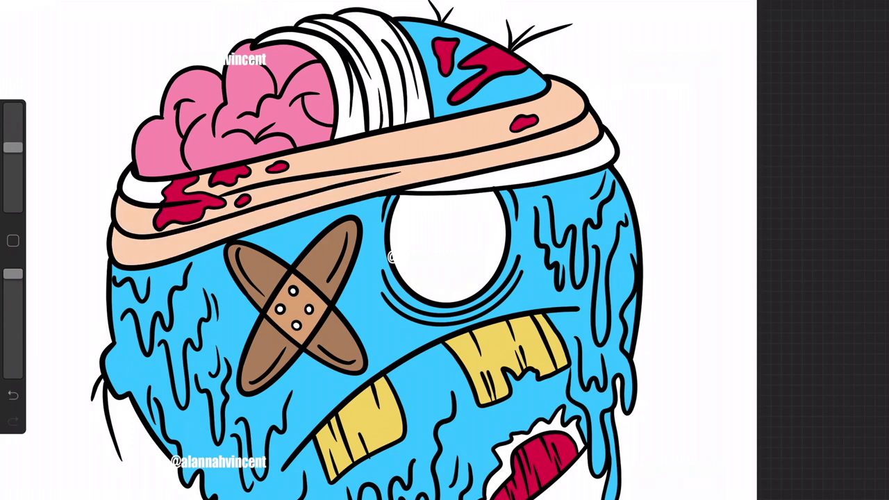
pyautogui.click(12, 395)
pyautogui.click(874, 15)
pyautogui.moveTo(753, 55); pyautogui.dragTo(749, 66)
pyautogui.moveTo(874, 15); pyautogui.dragTo(528, 132)
pyautogui.moveTo(873, 15)
pyautogui.mouseDown()
pyautogui.moveTo(409, 69)
pyautogui.moveTo(347, 91)
pyautogui.mouseUp()
# Step: Fill the mouth around the tongue dark blue-grey, then add a new layer
pyautogui.click(631, 264)
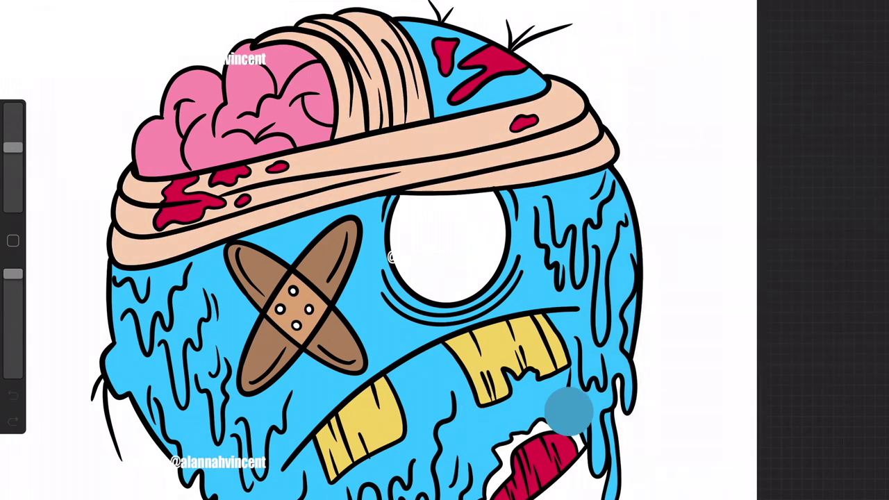
pyautogui.click(874, 15)
pyautogui.click(843, 16)
pyautogui.moveTo(874, 15); pyautogui.dragTo(507, 417)
pyautogui.click(842, 15)
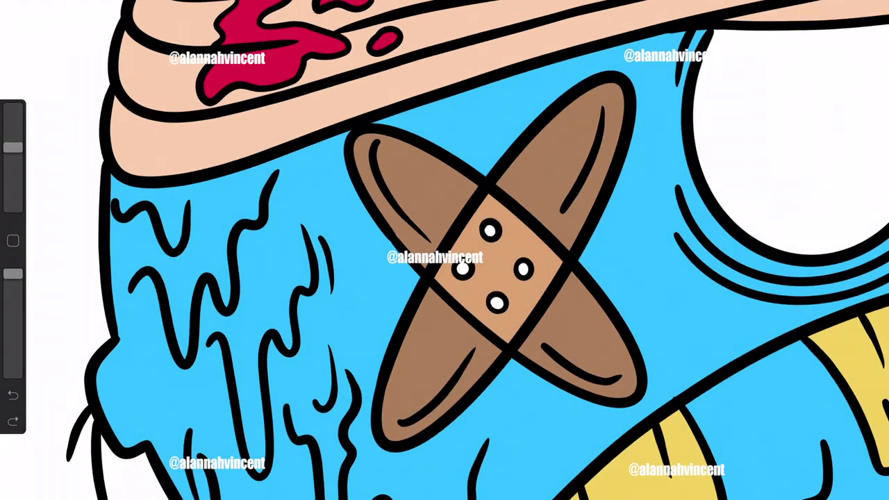
# Step: Paint dark blue shadows along the drip outlines on the lower-left face
pyautogui.moveTo(113, 208); pyautogui.dragTo(194, 268)
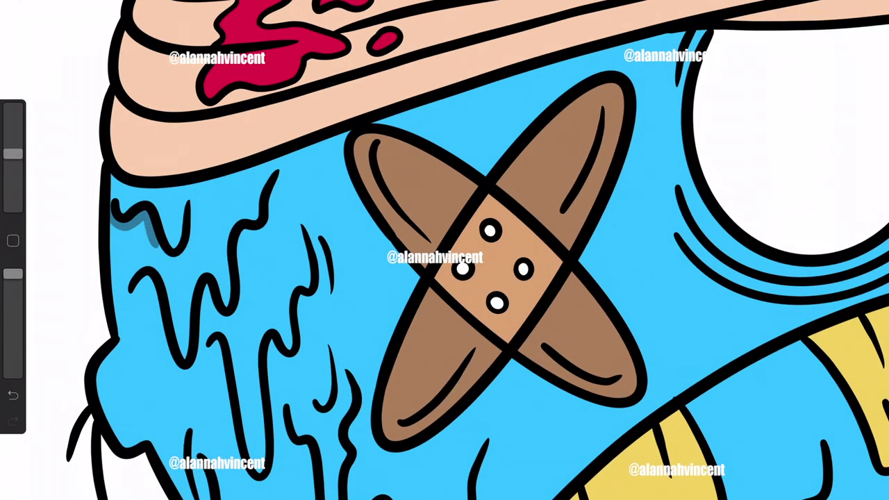
pyautogui.moveTo(132, 288); pyautogui.dragTo(208, 375)
pyautogui.moveTo(208, 323); pyautogui.dragTo(281, 177)
pyautogui.moveTo(212, 342); pyautogui.dragTo(239, 482)
pyautogui.moveTo(254, 344); pyautogui.dragTo(281, 486)
pyautogui.moveTo(306, 228)
pyautogui.mouseDown()
pyautogui.moveTo(319, 362)
pyautogui.moveTo(362, 497)
pyautogui.mouseUp()
pyautogui.moveTo(331, 346); pyautogui.dragTo(335, 419)
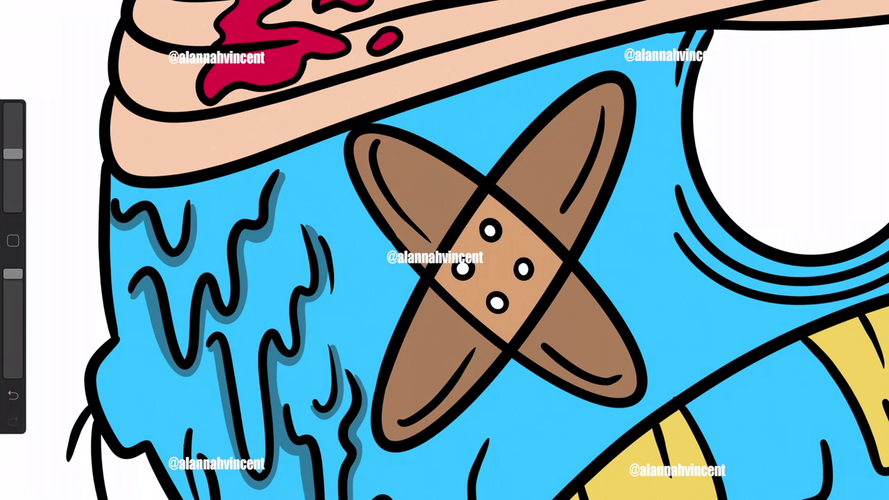
# Step: Shade the drips below the bandage, the lower tooth and the middle face in dark blue
pyautogui.scroll(-5, 444, 250)
pyautogui.moveTo(337, 331); pyautogui.dragTo(363, 445)
pyautogui.moveTo(425, 307); pyautogui.dragTo(379, 444)
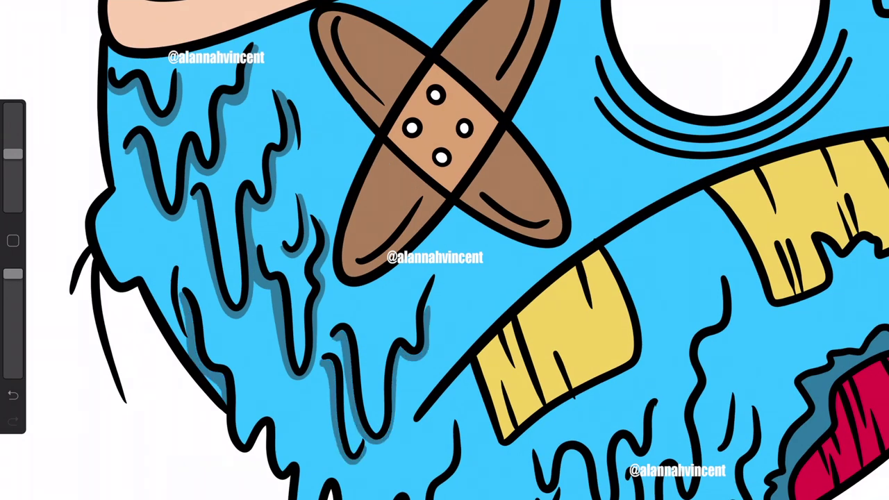
pyautogui.moveTo(434, 280); pyautogui.dragTo(425, 317)
pyautogui.scroll(-3, 444, 250)
pyautogui.moveTo(456, 384); pyautogui.dragTo(514, 423)
pyautogui.moveTo(514, 375); pyautogui.dragTo(552, 455)
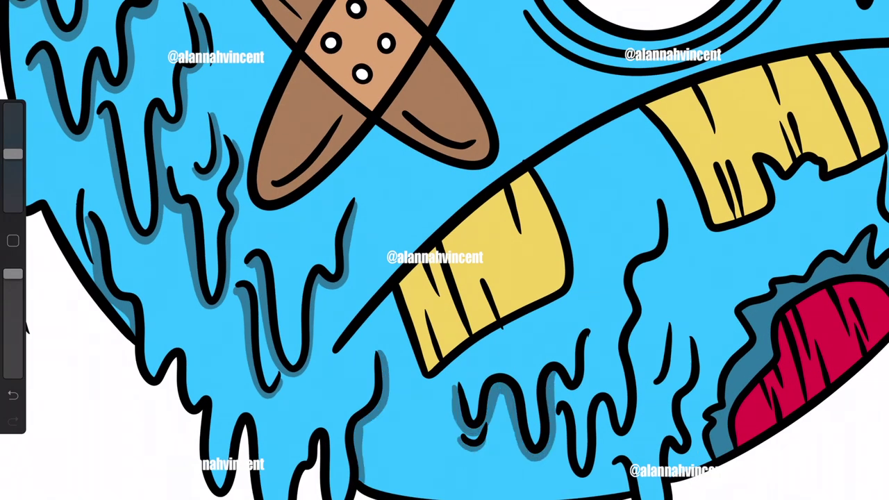
pyautogui.moveTo(589, 335); pyautogui.dragTo(561, 397)
pyautogui.moveTo(671, 200)
pyautogui.mouseDown()
pyautogui.moveTo(635, 283)
pyautogui.moveTo(636, 441)
pyautogui.mouseUp()
pyautogui.moveTo(610, 401); pyautogui.dragTo(564, 482)
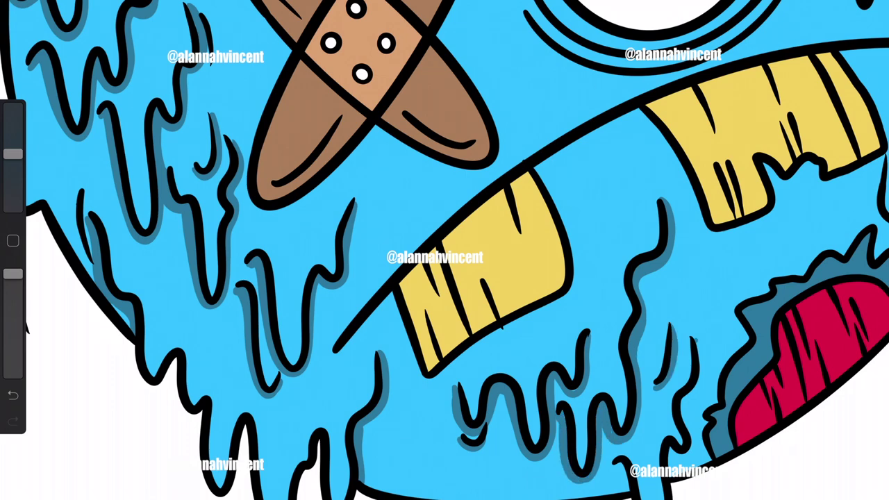
pyautogui.moveTo(696, 340); pyautogui.dragTo(675, 460)
# Step: Shade along the drip outlines on the head's right side
pyautogui.moveTo(445, 250); pyautogui.dragTo(195, 337)
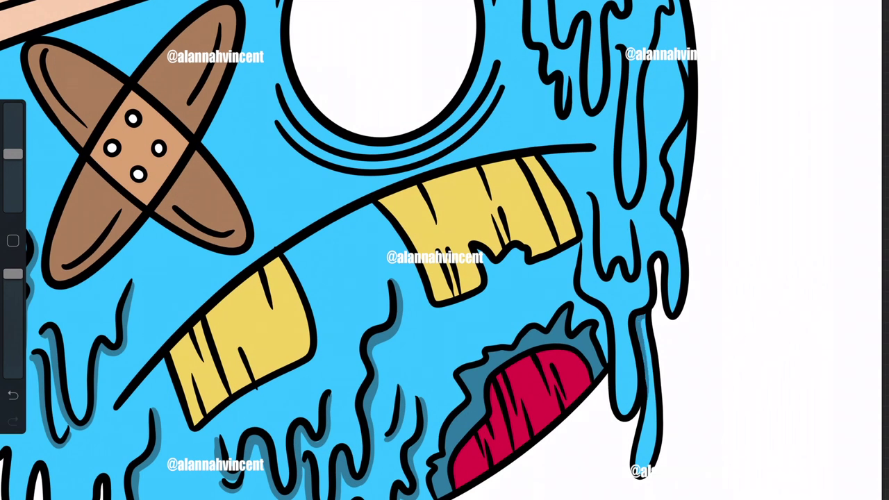
pyautogui.moveTo(444, 250); pyautogui.dragTo(368, 368)
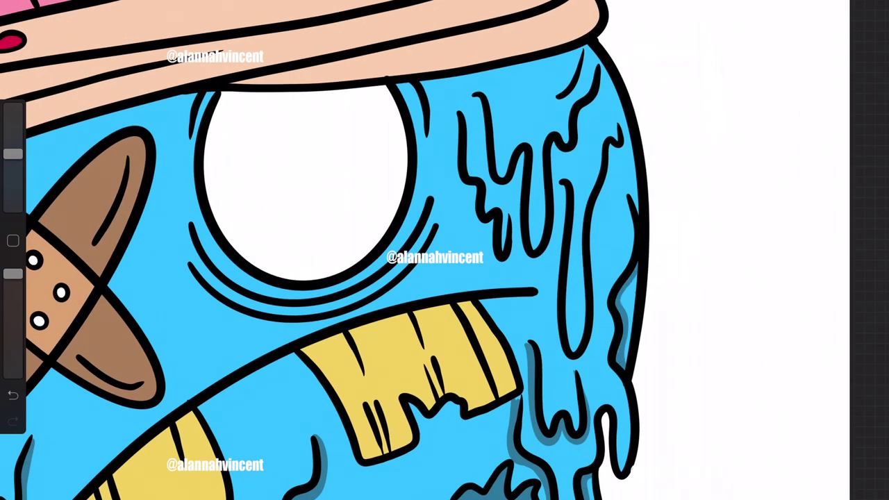
pyautogui.moveTo(557, 161); pyautogui.dragTo(515, 260)
pyautogui.moveTo(603, 66); pyautogui.dragTo(553, 165)
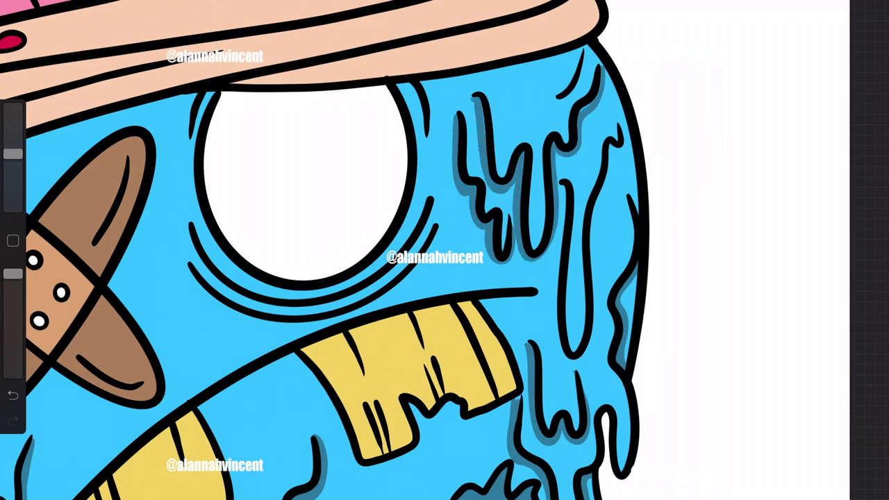
pyautogui.moveTo(587, 51); pyautogui.dragTo(560, 101)
pyautogui.moveTo(564, 186); pyautogui.dragTo(551, 314)
pyautogui.moveTo(599, 208); pyautogui.dragTo(555, 364)
pyautogui.moveTo(625, 129); pyautogui.dragTo(597, 216)
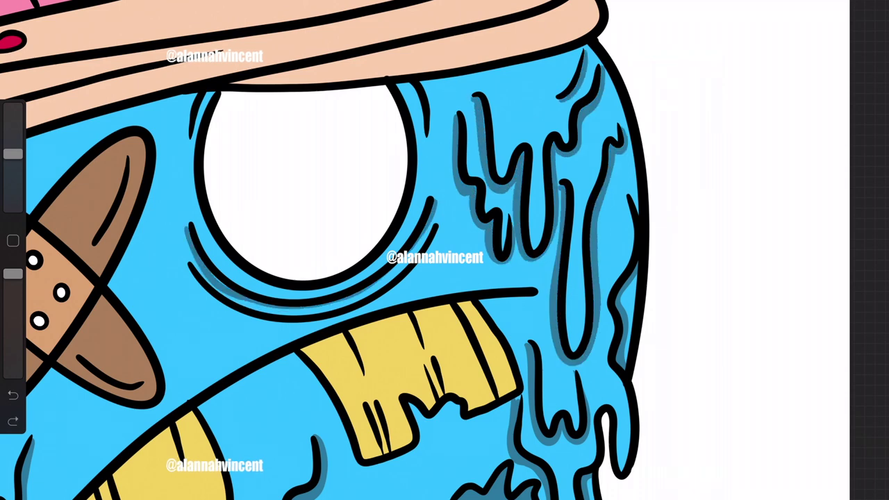
# Step: Add dark blue shadows beneath the eye's arcs and beside the tooth
pyautogui.moveTo(186, 265); pyautogui.dragTo(292, 327)
pyautogui.moveTo(285, 325); pyautogui.dragTo(437, 233)
pyautogui.moveTo(421, 83); pyautogui.dragTo(435, 136)
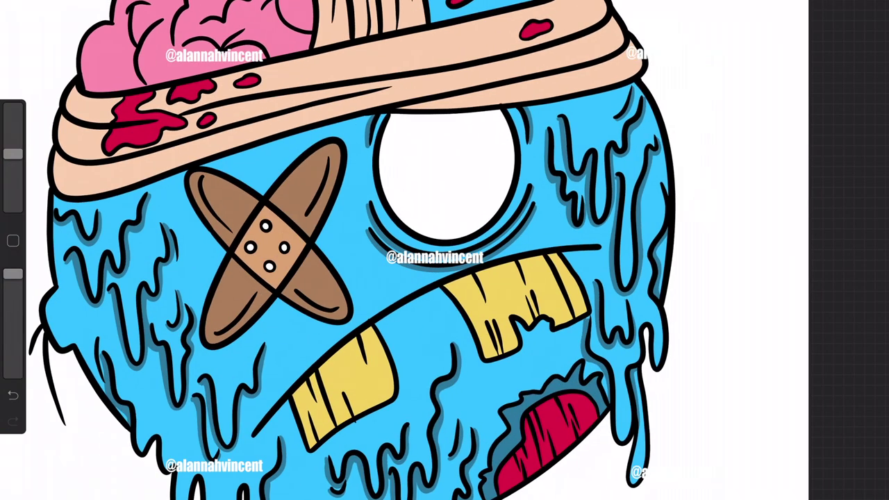
pyautogui.moveTo(444, 250); pyautogui.dragTo(549, 170)
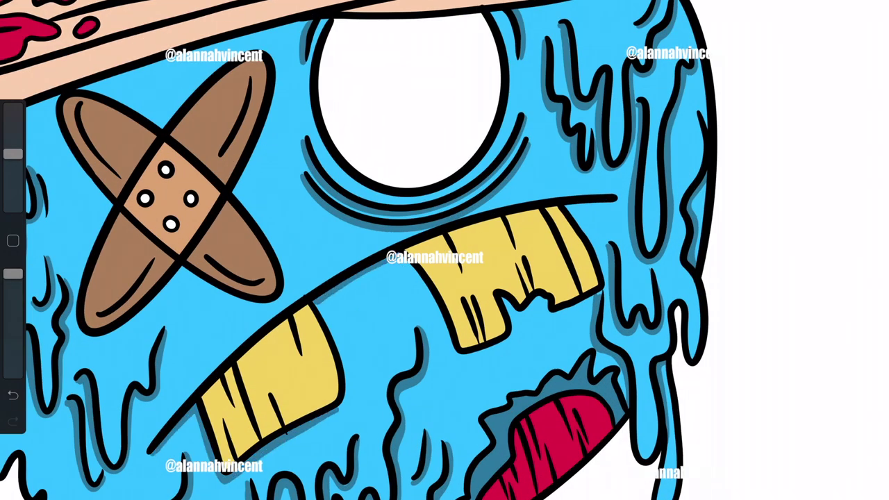
pyautogui.moveTo(586, 243); pyautogui.dragTo(602, 295)
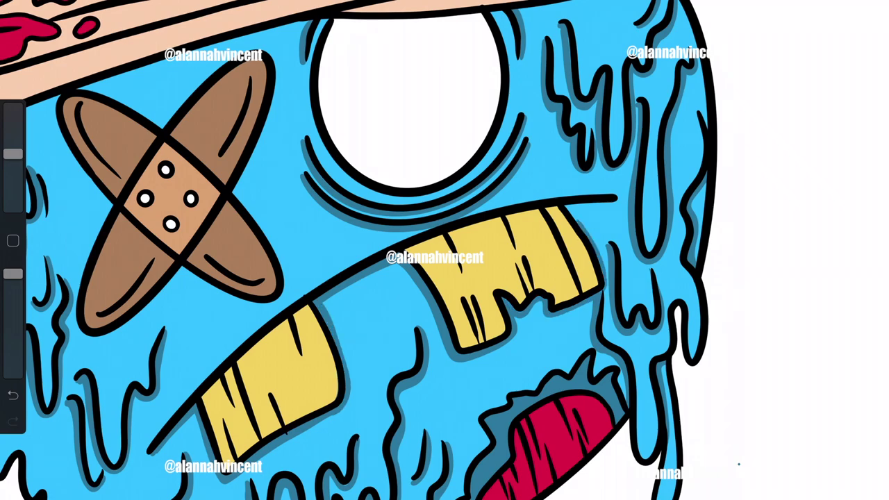
# Step: Sample the bandage's tan and choose a darker tan for shading
pyautogui.scroll(-3, 444, 250)
pyautogui.click(871, 18)
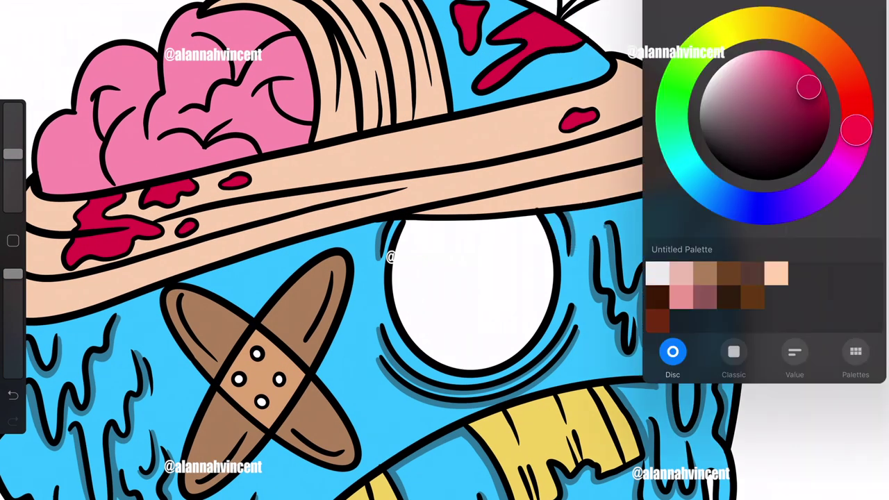
pyautogui.scroll(3, 445, 278)
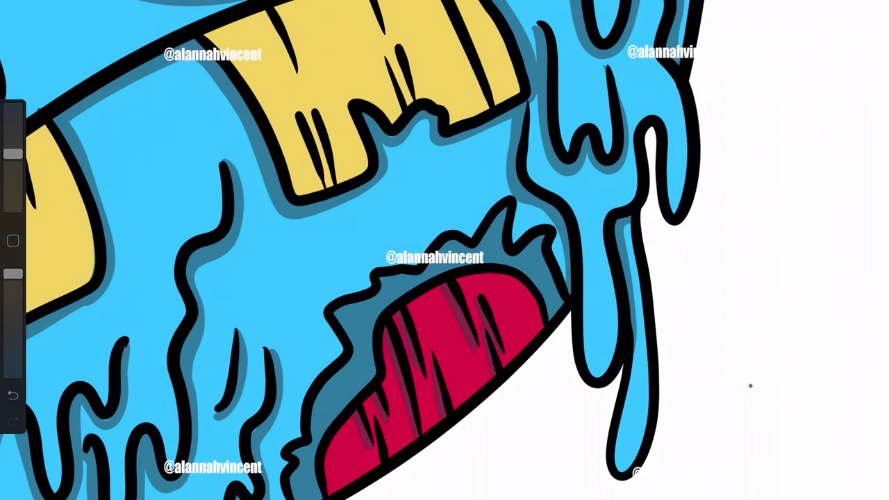
pyautogui.scroll(-3, 445, 250)
pyautogui.scroll(3, 444, 209)
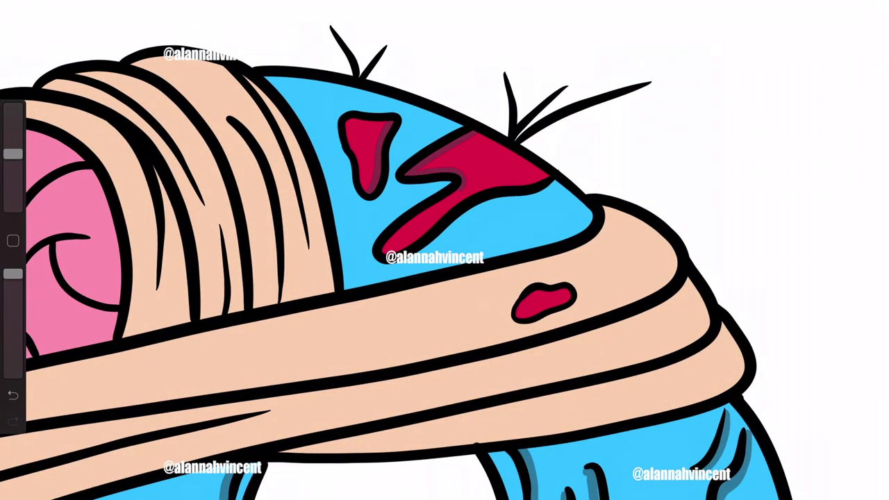
pyautogui.scroll(-3, 445, 250)
pyautogui.scroll(3, 444, 250)
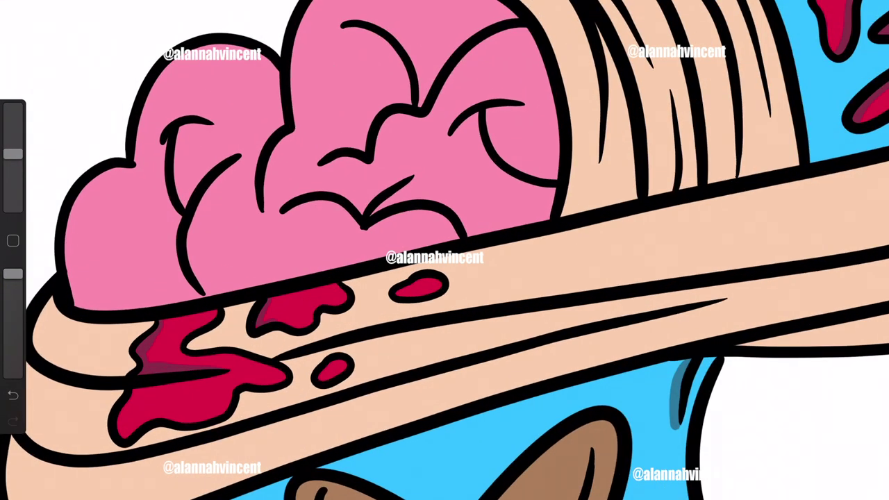
pyautogui.click(234, 391)
pyautogui.click(871, 17)
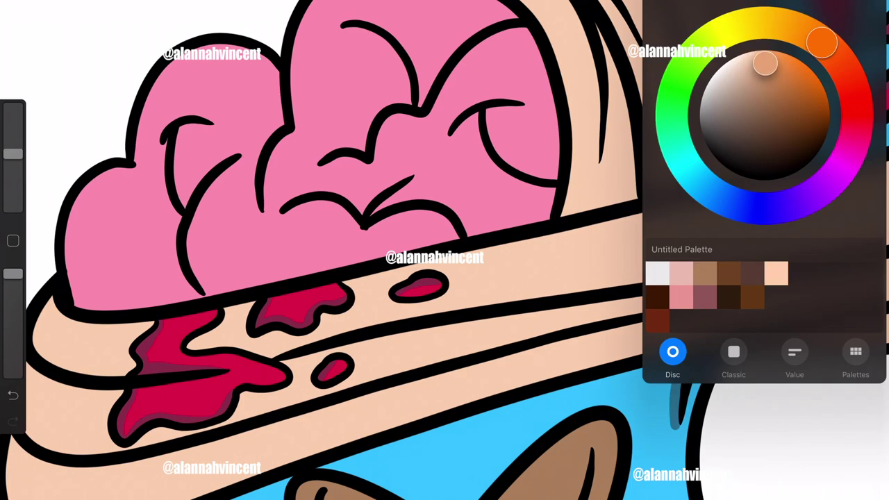
pyautogui.scroll(-2, 445, 250)
# Step: Shade the bandage's lower band with the darker tan
pyautogui.moveTo(104, 320); pyautogui.dragTo(236, 392)
pyautogui.moveTo(476, 304); pyautogui.dragTo(125, 392)
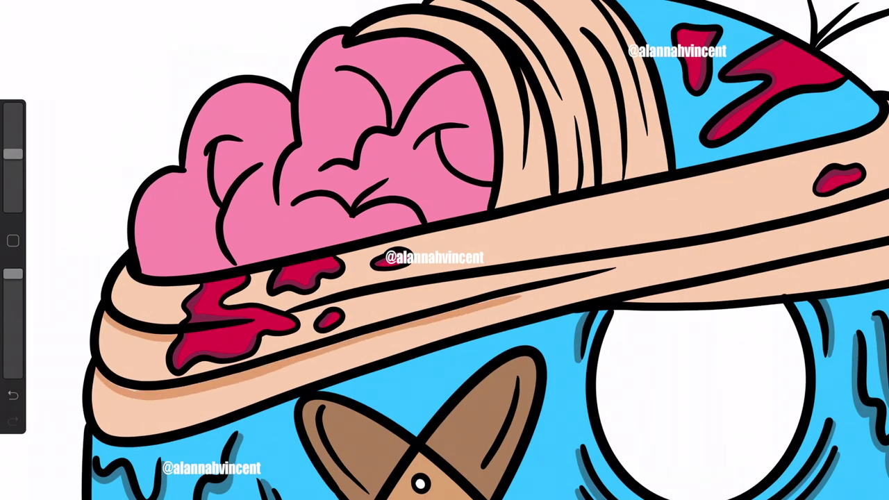
pyautogui.moveTo(581, 264); pyautogui.dragTo(333, 307)
pyautogui.hscroll(5, 445, 250)
pyautogui.moveTo(736, 202); pyautogui.dragTo(490, 277)
pyautogui.moveTo(636, 247); pyautogui.dragTo(456, 287)
pyautogui.moveTo(672, 278); pyautogui.dragTo(418, 329)
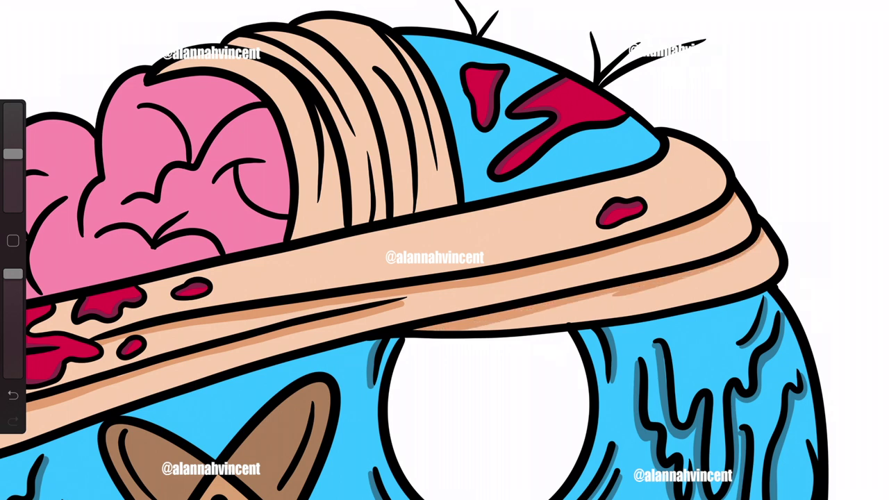
# Step: Shade the bandage folds above the brain in darker tan
pyautogui.moveTo(331, 122); pyautogui.dragTo(318, 203)
pyautogui.moveTo(229, 39); pyautogui.dragTo(355, 139)
pyautogui.moveTo(323, 28); pyautogui.dragTo(400, 216)
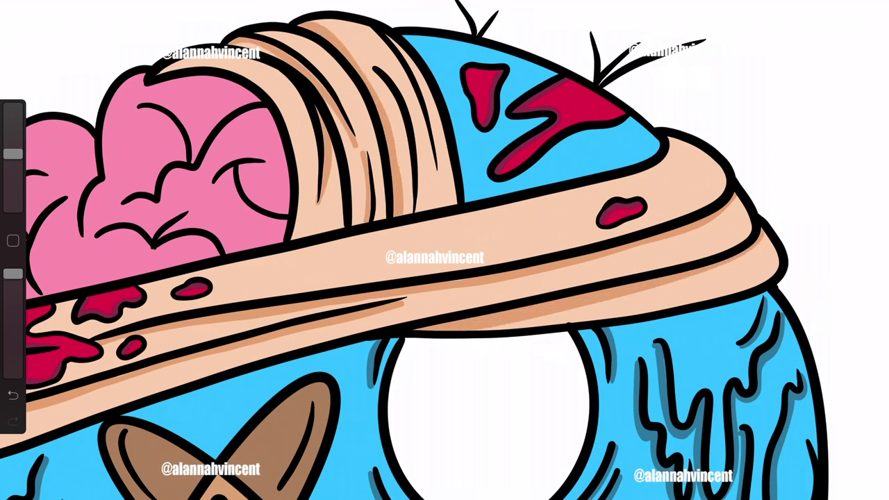
pyautogui.moveTo(373, 73); pyautogui.dragTo(411, 215)
pyautogui.moveTo(392, 40); pyautogui.dragTo(441, 175)
pyautogui.moveTo(160, 72); pyautogui.dragTo(239, 63)
pyautogui.moveTo(240, 73); pyautogui.dragTo(303, 237)
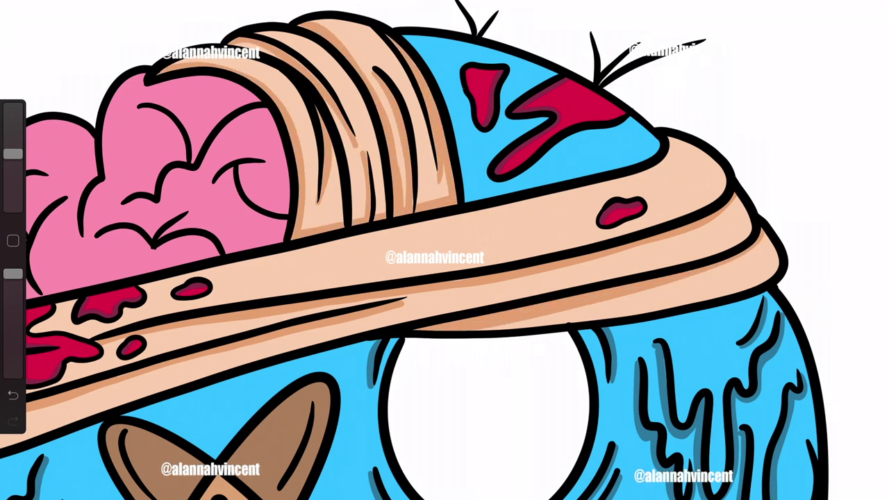
# Step: Pick a darker pink and shade the brain's creases
pyautogui.scroll(-3, 444, 250)
pyautogui.click(874, 4)
pyautogui.click(773, 71)
pyautogui.moveTo(199, 179); pyautogui.dragTo(229, 221)
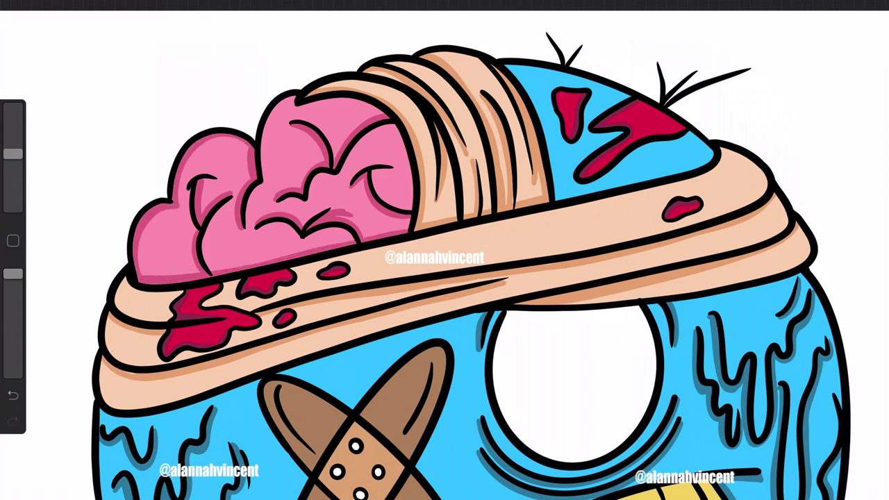
# Step: Select a pale grey from the colour choices for the eye
pyautogui.scroll(-3, 445, 250)
pyautogui.click(874, 5)
pyautogui.click(716, 77)
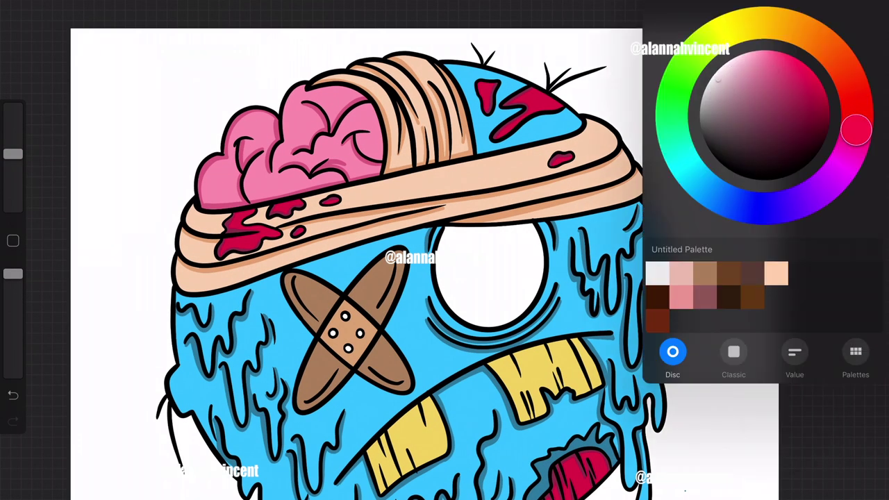
# Step: Shade the eye's inner left, bottom and right edges in pale grey
pyautogui.click(873, 4)
pyautogui.scroll(3, 445, 250)
pyautogui.scroll(3, 444, 250)
pyautogui.moveTo(355, 198)
pyautogui.mouseDown()
pyautogui.moveTo(361, 326)
pyautogui.moveTo(486, 350)
pyautogui.mouseUp()
pyautogui.moveTo(514, 191)
pyautogui.mouseDown()
pyautogui.moveTo(500, 326)
pyautogui.moveTo(515, 271)
pyautogui.mouseUp()
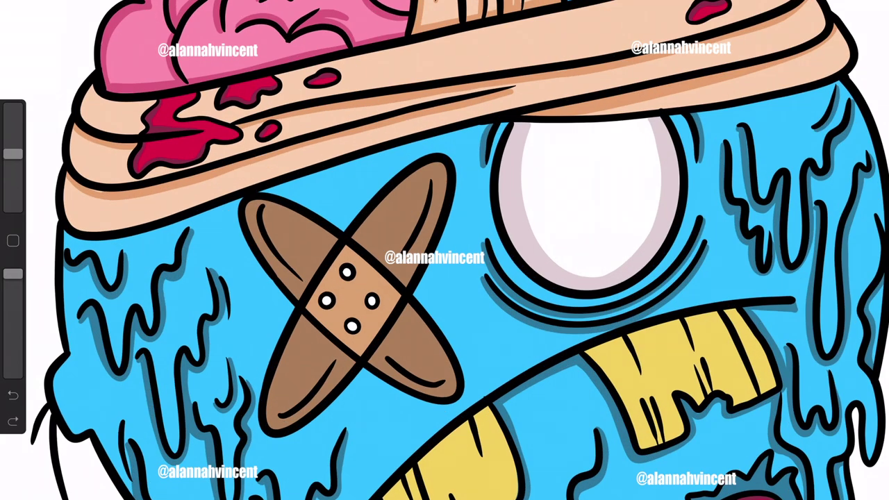
# Step: Ink small black drips, detail lines and a crack on the bandage, undoing stray strokes
pyautogui.moveTo(531, 39); pyautogui.dragTo(634, 3)
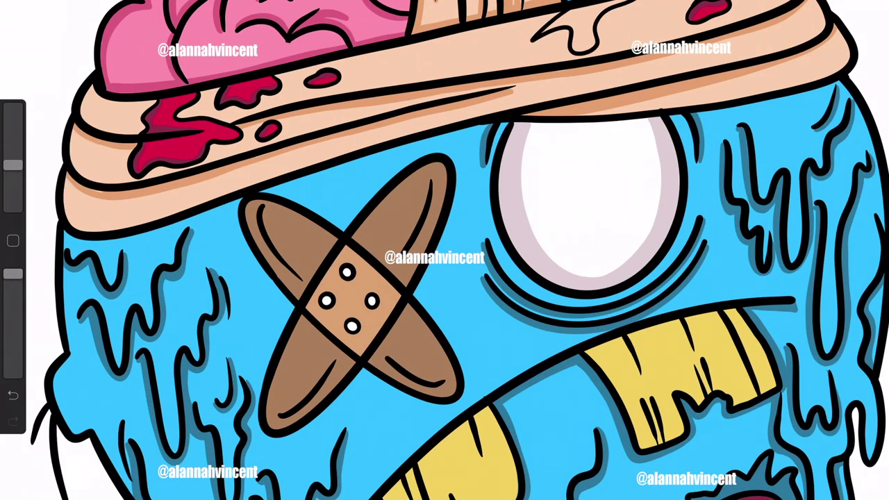
pyautogui.moveTo(13, 165); pyautogui.dragTo(12, 153)
pyautogui.moveTo(66, 208); pyautogui.dragTo(184, 194)
pyautogui.moveTo(292, 129); pyautogui.dragTo(397, 103)
pyautogui.moveTo(584, 85); pyautogui.dragTo(721, 47)
pyautogui.moveTo(702, 94); pyautogui.dragTo(843, 35)
pyautogui.hotkey('ctrl', 'z')
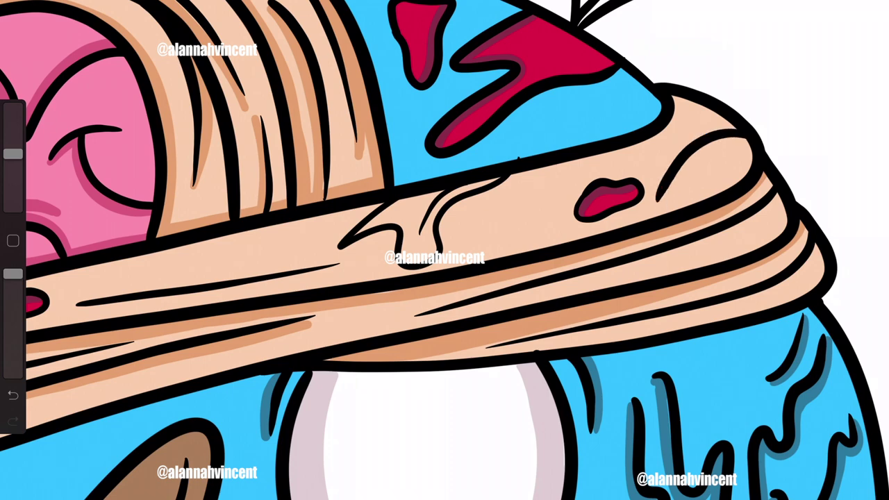
pyautogui.moveTo(736, 129); pyautogui.dragTo(663, 212)
pyautogui.moveTo(691, 139); pyautogui.dragTo(669, 147)
pyautogui.hotkey('ctrl', 'z')
# Step: Ink a crack and dot on the blue scalp, plus detail lines and dots on the brain
pyautogui.moveTo(634, 82); pyautogui.dragTo(512, 158)
pyautogui.moveTo(521, 131); pyautogui.dragTo(529, 157)
pyautogui.click(525, 113)
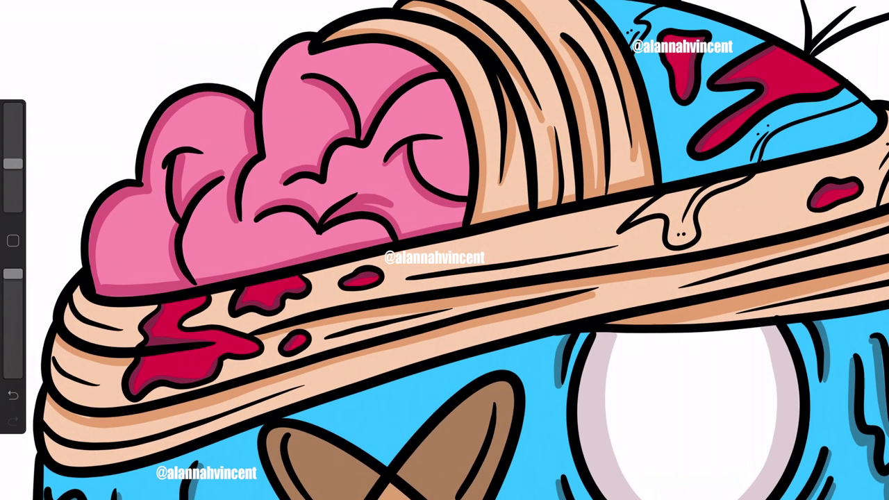
pyautogui.moveTo(159, 221); pyautogui.dragTo(114, 282)
pyautogui.moveTo(142, 309); pyautogui.dragTo(145, 340)
pyautogui.click(161, 256)
pyautogui.moveTo(295, 80); pyautogui.dragTo(257, 135)
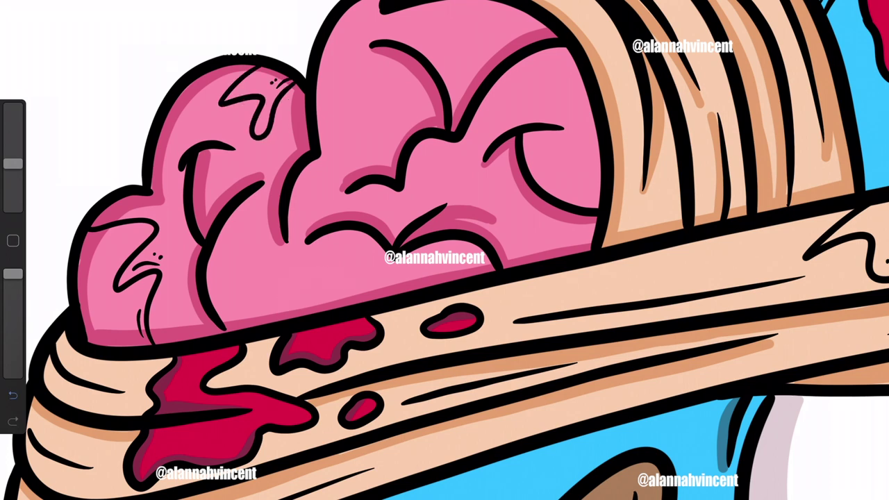
pyautogui.moveTo(264, 321); pyautogui.dragTo(348, 304)
pyautogui.moveTo(453, 47); pyautogui.dragTo(516, 10)
pyautogui.moveTo(582, 78); pyautogui.dragTo(510, 119)
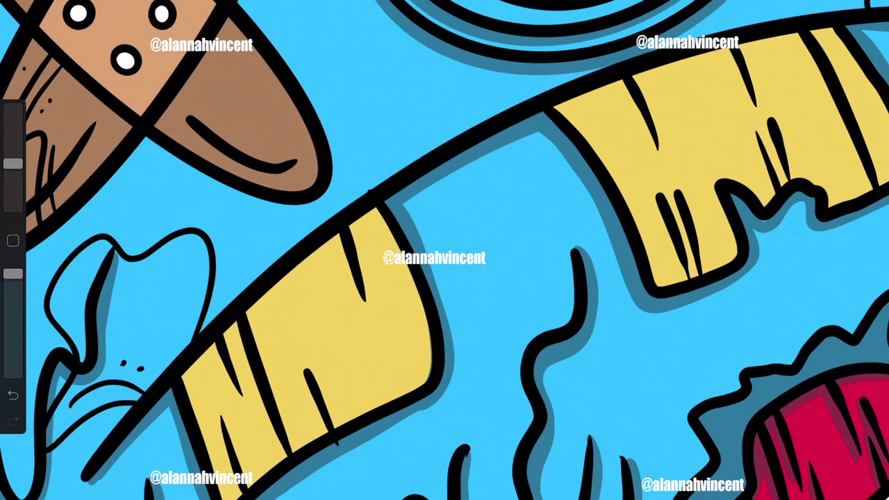
# Step: Shade the lower-left tooth in darker yellow beside its black lines
pyautogui.moveTo(211, 344); pyautogui.dragTo(243, 403)
pyautogui.moveTo(234, 325); pyautogui.dragTo(252, 387)
pyautogui.moveTo(248, 379)
pyautogui.mouseDown()
pyautogui.moveTo(285, 458)
pyautogui.moveTo(233, 327)
pyautogui.mouseUp()
pyautogui.moveTo(224, 416)
pyautogui.mouseDown()
pyautogui.moveTo(245, 479)
pyautogui.moveTo(232, 421)
pyautogui.mouseUp()
pyautogui.moveTo(305, 375); pyautogui.dragTo(316, 421)
pyautogui.moveTo(313, 401); pyautogui.dragTo(327, 432)
# Step: Shade the middle tooth in darker yellow beside its black line
pyautogui.moveTo(335, 236)
pyautogui.mouseDown()
pyautogui.moveTo(360, 305)
pyautogui.moveTo(357, 296)
pyautogui.mouseUp()
pyautogui.moveTo(336, 233); pyautogui.dragTo(341, 240)
pyautogui.moveTo(360, 303); pyautogui.dragTo(366, 310)
pyautogui.moveTo(334, 247); pyautogui.dragTo(351, 303)
pyautogui.moveTo(355, 307); pyautogui.dragTo(365, 312)
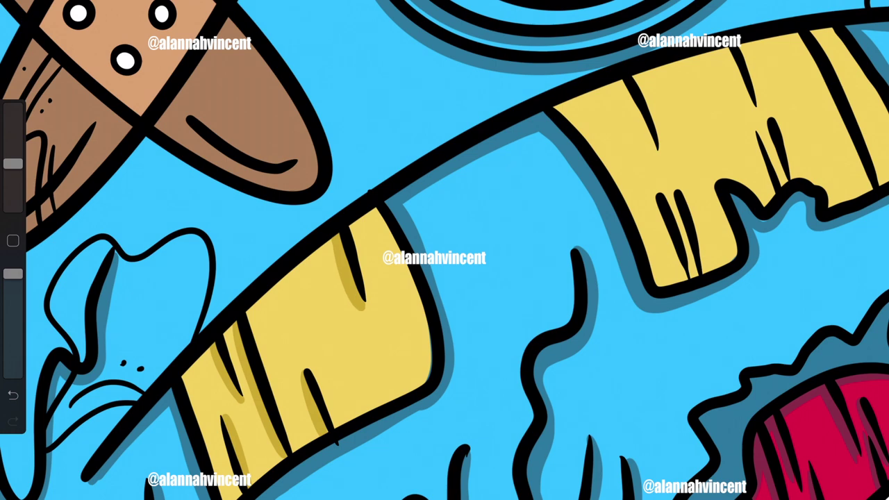
# Step: Shade beside the black lines of the right tooth in darker yellow
pyautogui.moveTo(667, 195)
pyautogui.mouseDown()
pyautogui.moveTo(694, 277)
pyautogui.moveTo(688, 241)
pyautogui.mouseUp()
pyautogui.moveTo(616, 84)
pyautogui.mouseDown()
pyautogui.moveTo(653, 151)
pyautogui.moveTo(652, 140)
pyautogui.mouseUp()
pyautogui.moveTo(685, 195); pyautogui.dragTo(706, 275)
pyautogui.moveTo(697, 213); pyautogui.dragTo(707, 272)
pyautogui.moveTo(697, 211); pyautogui.dragTo(708, 271)
pyautogui.moveTo(678, 176); pyautogui.dragTo(696, 210)
# Step: Shade the upper-right tooth in darker yellow along its lines
pyautogui.moveTo(725, 49)
pyautogui.mouseDown()
pyautogui.moveTo(754, 118)
pyautogui.moveTo(729, 67)
pyautogui.mouseUp()
pyautogui.moveTo(750, 130); pyautogui.dragTo(771, 192)
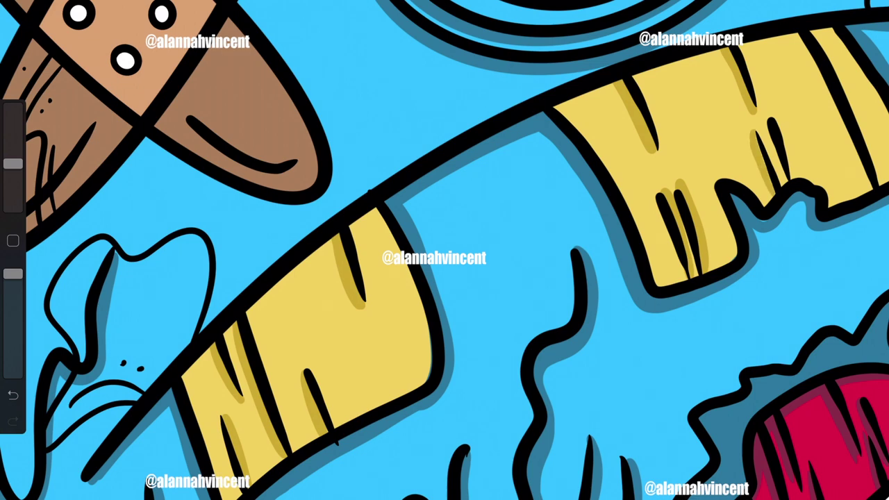
pyautogui.moveTo(771, 115); pyautogui.dragTo(796, 178)
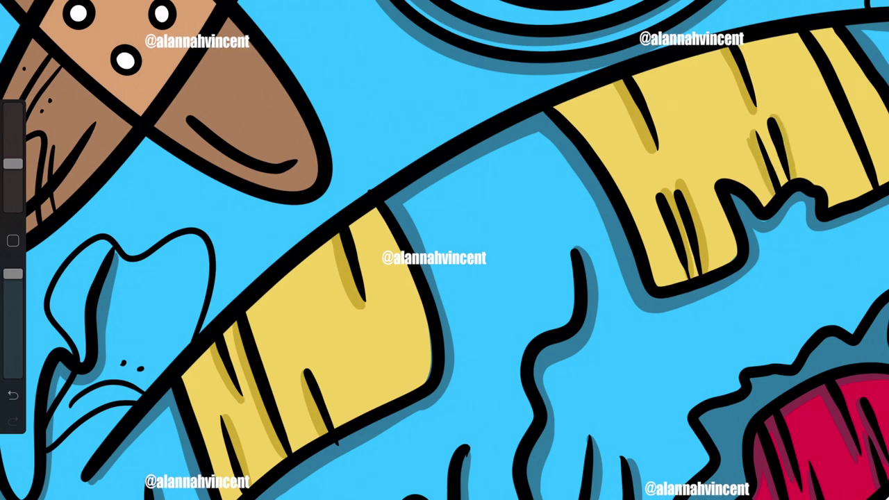
pyautogui.moveTo(746, 132); pyautogui.dragTo(764, 186)
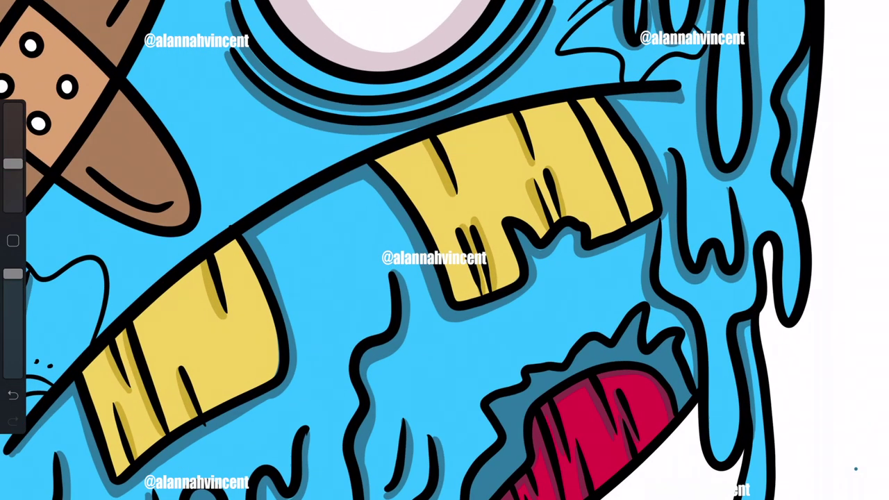
pyautogui.moveTo(577, 125); pyautogui.dragTo(608, 190)
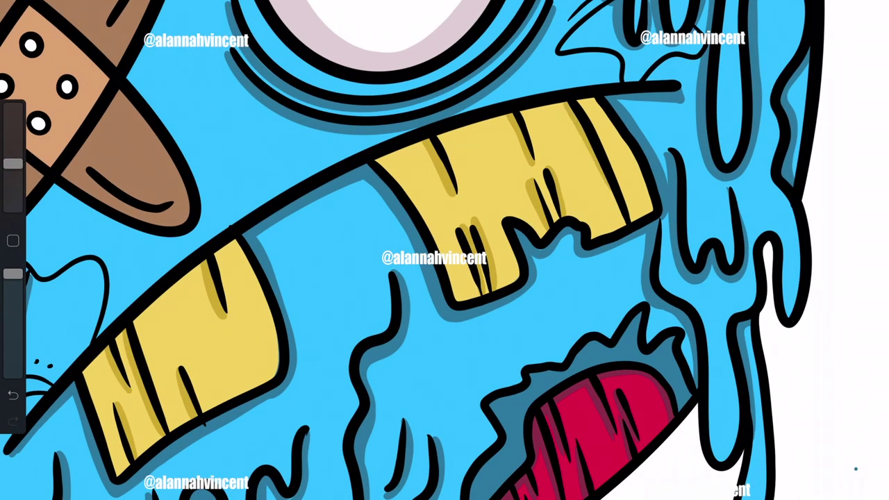
pyautogui.moveTo(578, 132); pyautogui.dragTo(607, 198)
pyautogui.moveTo(567, 124); pyautogui.dragTo(620, 227)
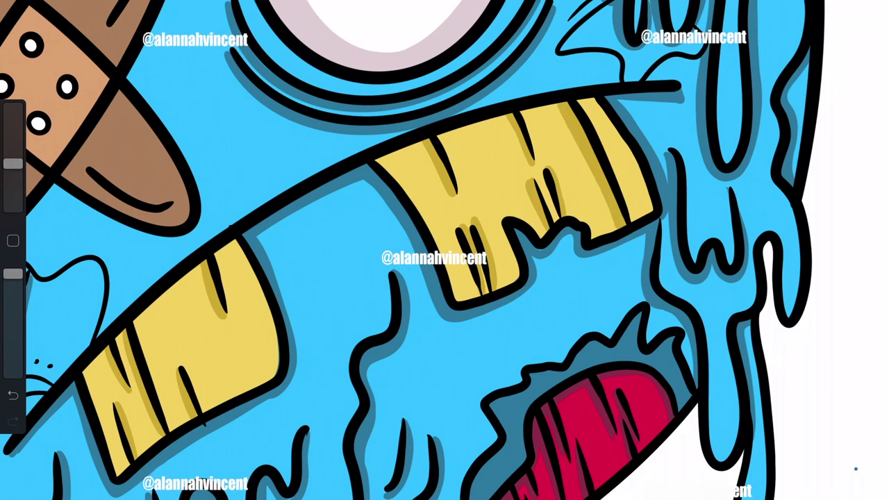
# Step: Bring up the colour choices to paint in black
pyautogui.scroll(-3, 445, 250)
pyautogui.scroll(-2, 445, 250)
pyautogui.scroll(-1, 444, 250)
pyautogui.scroll(-1, 444, 250)
pyautogui.scroll(-1, 444, 250)
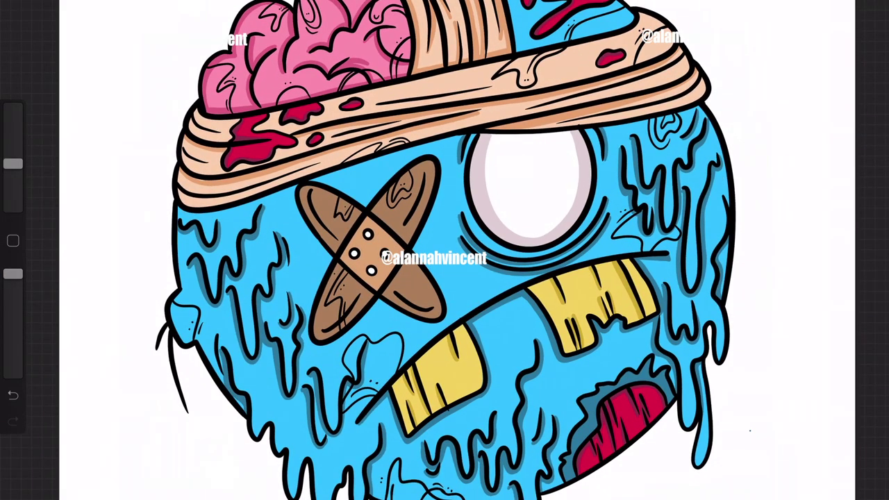
pyautogui.press('c')
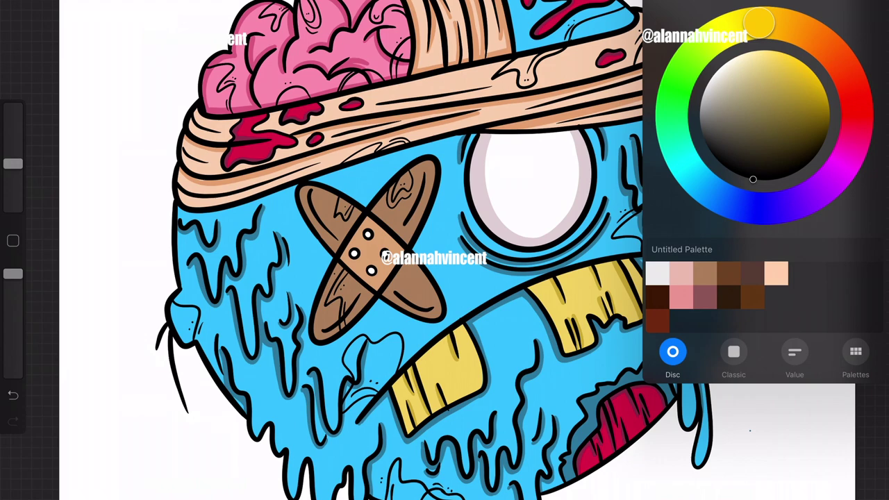
# Step: Add a new layer above Layer 8, set StreamLine to None and shrink the brush
pyautogui.press('l')
pyautogui.click(722, 22)
pyautogui.hotkey('ctrl', 'shift', 'n')
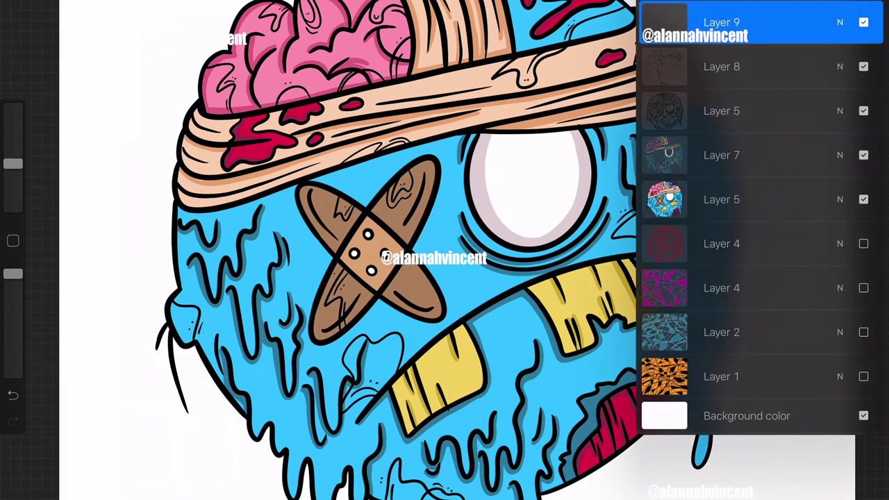
pyautogui.moveTo(764, 168); pyautogui.dragTo(621, 168)
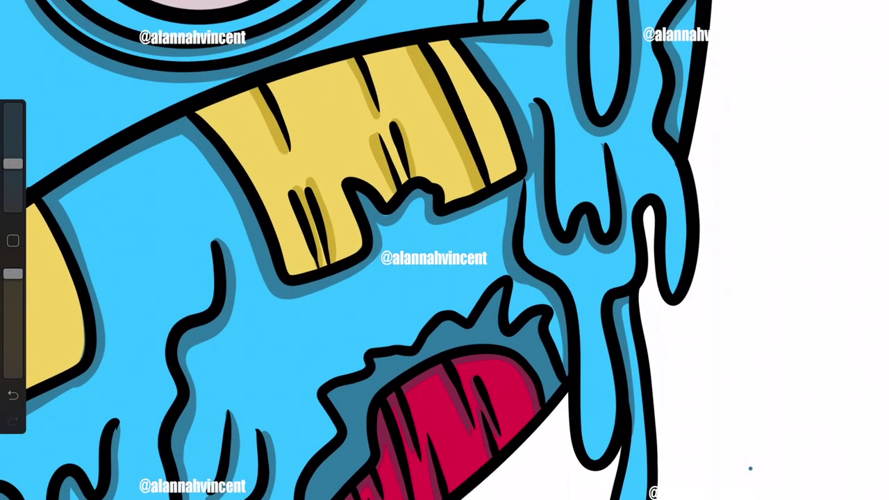
pyautogui.moveTo(12, 164); pyautogui.dragTo(13, 177)
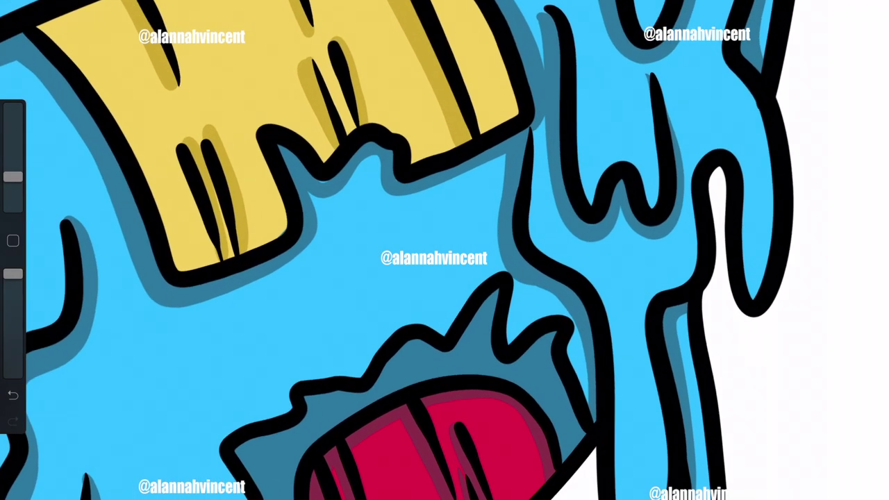
# Step: Handwrite the black signature letters between the lower tooth and the mouth
pyautogui.moveTo(290, 307)
pyautogui.mouseDown()
pyautogui.moveTo(280, 377)
pyautogui.moveTo(313, 357)
pyautogui.mouseUp()
pyautogui.moveTo(276, 352)
pyautogui.mouseDown()
pyautogui.moveTo(323, 318)
pyautogui.moveTo(318, 299)
pyautogui.mouseUp()
pyautogui.moveTo(338, 298); pyautogui.dragTo(352, 335)
pyautogui.moveTo(343, 275); pyautogui.dragTo(347, 341)
pyautogui.moveTo(362, 300)
pyautogui.mouseDown()
pyautogui.moveTo(371, 332)
pyautogui.moveTo(372, 311)
pyautogui.mouseUp()
pyautogui.moveTo(388, 268); pyautogui.dragTo(380, 306)
pyautogui.moveTo(397, 233); pyautogui.dragTo(393, 306)
pyautogui.moveTo(402, 258); pyautogui.dragTo(393, 299)
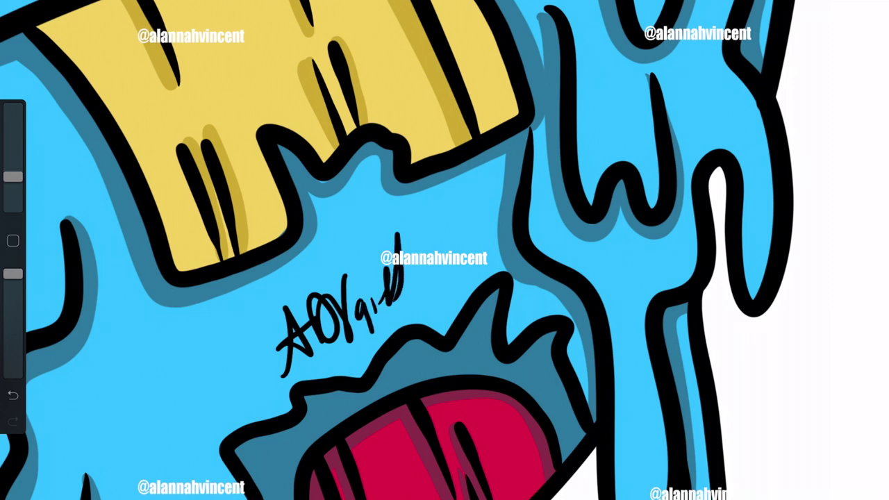
# Step: Add a sweeping flourish, loops and dashes to the signature
pyautogui.moveTo(220, 321); pyautogui.dragTo(270, 350)
pyautogui.moveTo(196, 342); pyautogui.dragTo(268, 354)
pyautogui.moveTo(283, 308)
pyautogui.mouseDown()
pyautogui.moveTo(347, 264)
pyautogui.moveTo(273, 299)
pyautogui.mouseUp()
pyautogui.moveTo(270, 297); pyautogui.dragTo(281, 295)
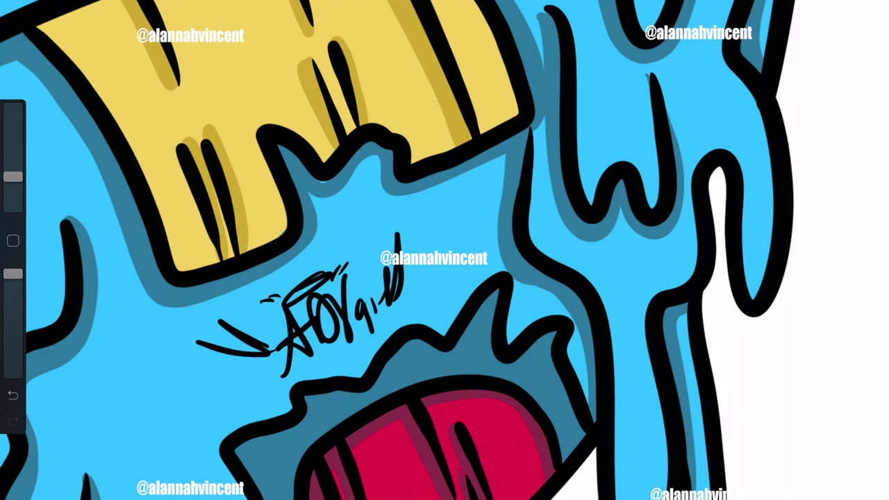
pyautogui.scroll(-5, 570, 220)
# Step: Turn on the orange-and-black scribble background layer (Layer 1) behind the zombie head
pyautogui.scroll(-5, 444, 250)
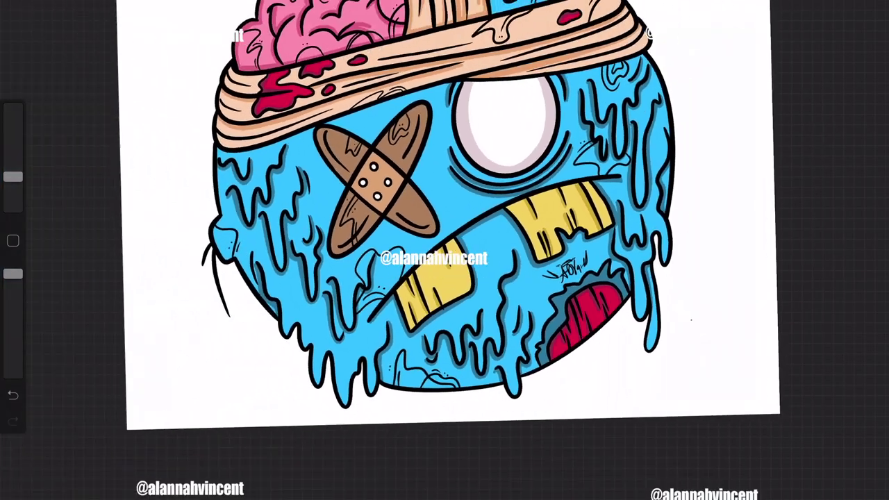
pyautogui.scroll(2, 444, 250)
pyautogui.scroll(-2, 445, 250)
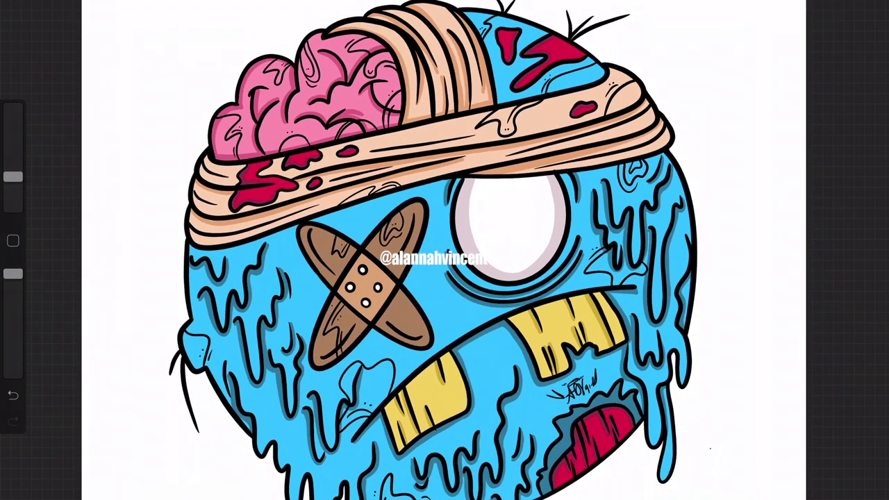
pyautogui.press('l')
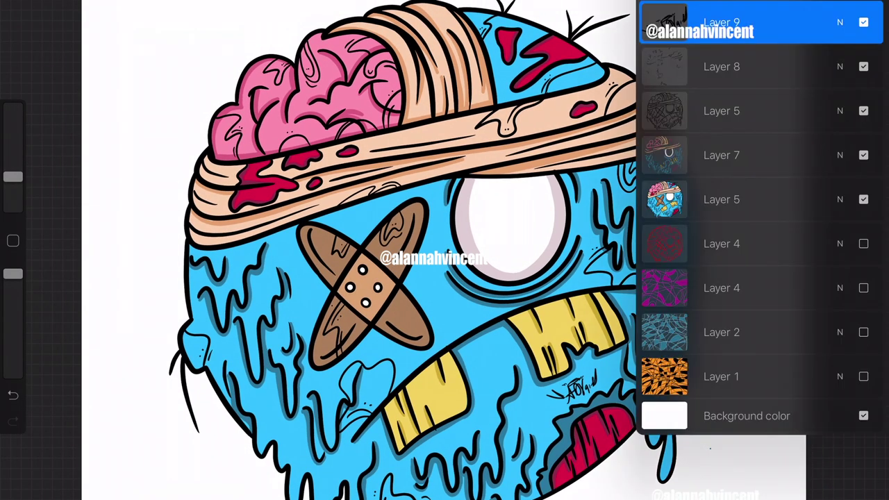
pyautogui.click(863, 376)
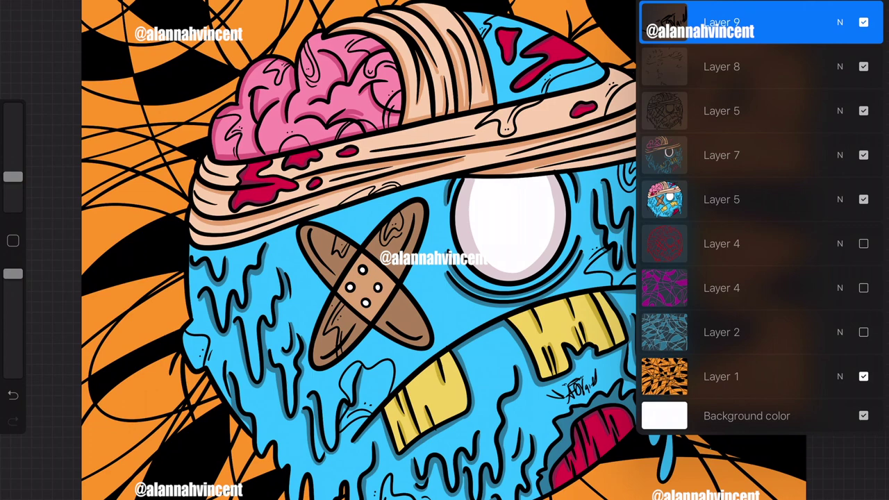
pyautogui.press('l')
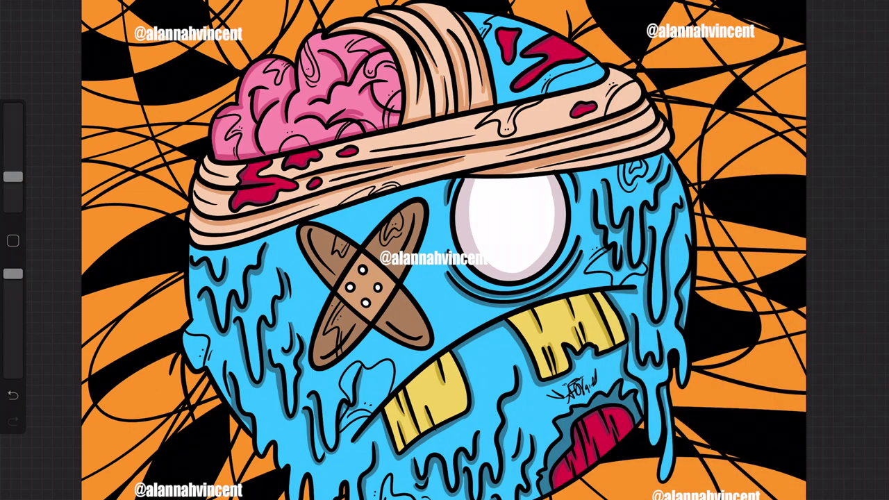
# Step: Also show the light-blue and magenta scribble layers and check the canvas
pyautogui.press('l')
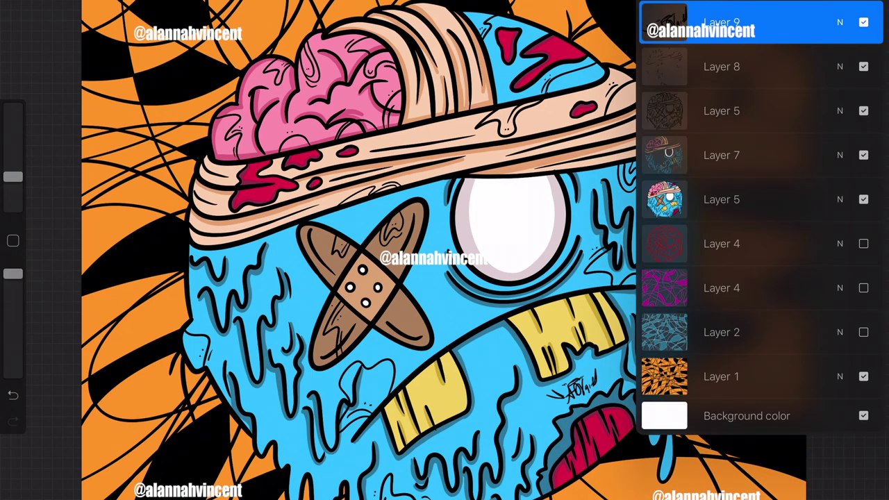
pyautogui.click(863, 332)
pyautogui.click(864, 287)
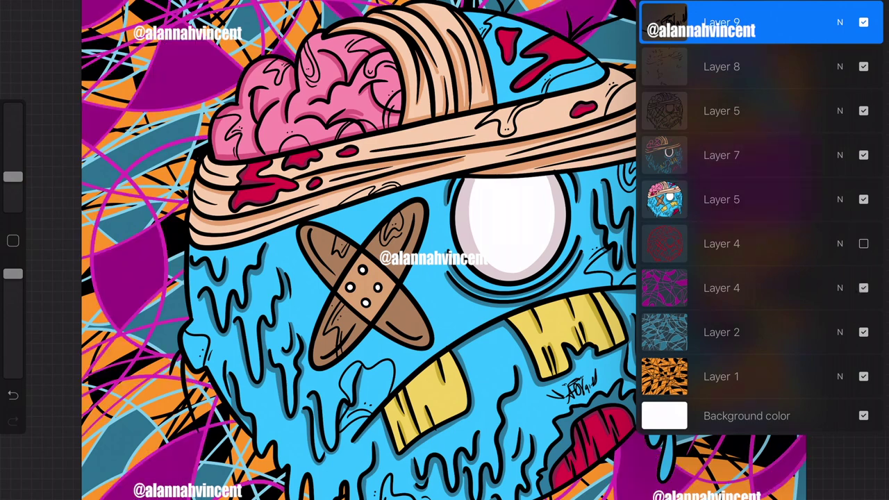
pyautogui.press('l')
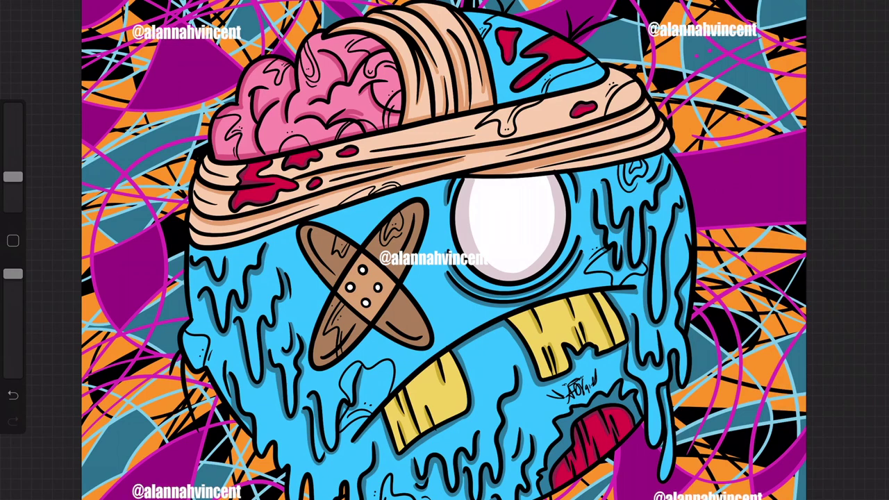
# Step: Toggle the magenta, light-blue and orange-and-black scribble layers off and back on to compare
pyautogui.press('l')
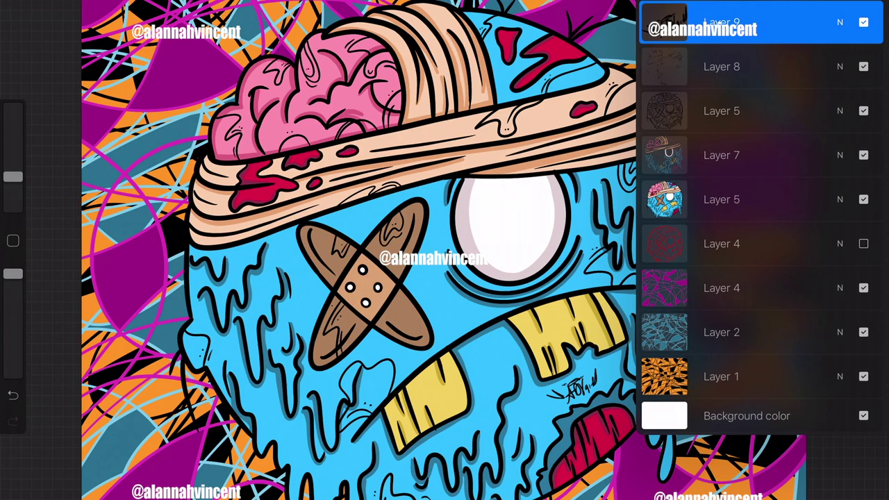
pyautogui.click(863, 288)
pyautogui.click(863, 332)
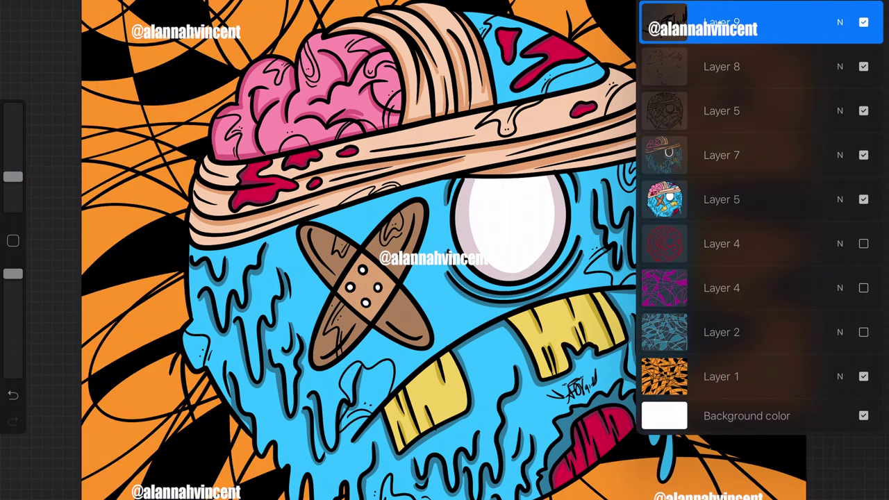
pyautogui.click(863, 376)
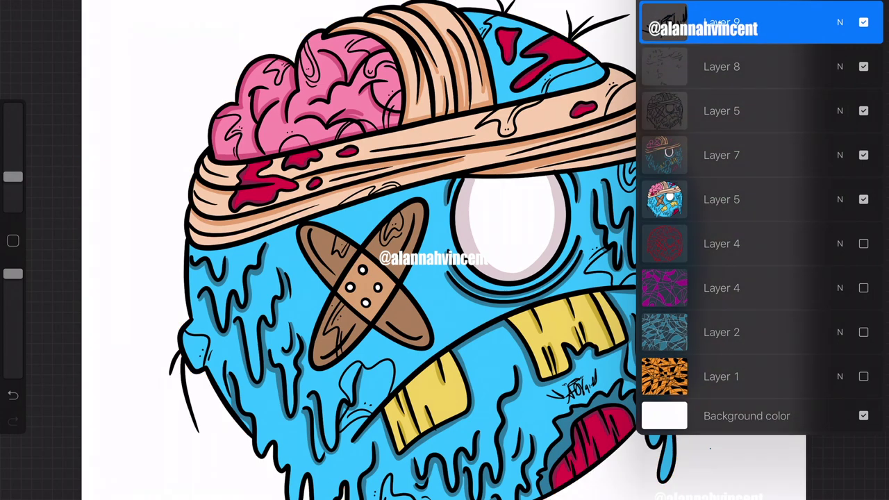
pyautogui.click(863, 377)
pyautogui.click(863, 332)
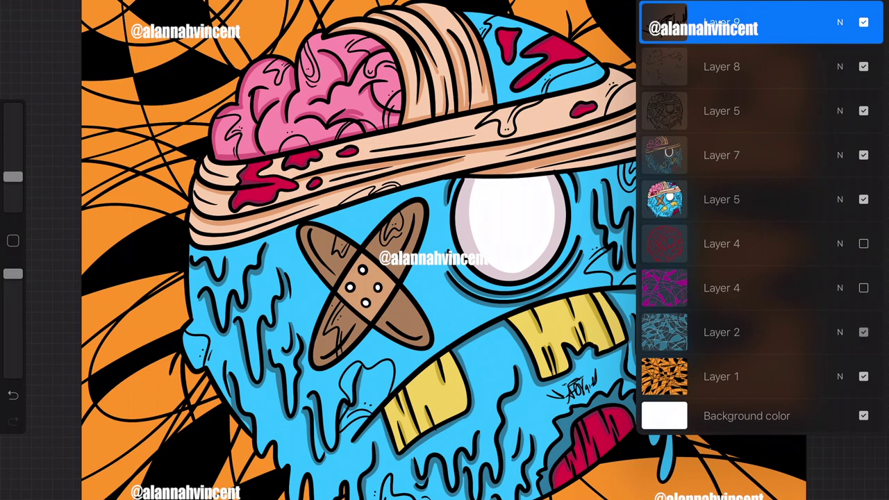
pyautogui.click(863, 288)
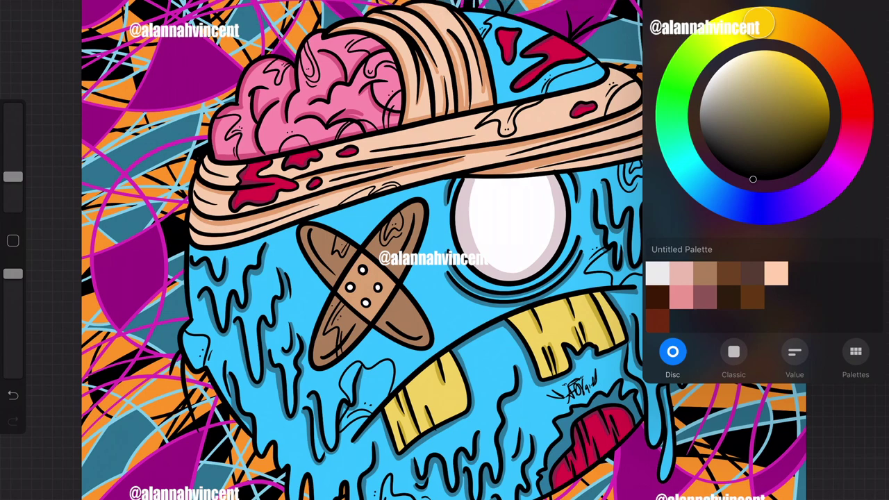
# Step: Sample white from the zombie's eye and add a new layer on top
pyautogui.moveTo(257, 218); pyautogui.dragTo(516, 215)
pyautogui.click(863, 5)
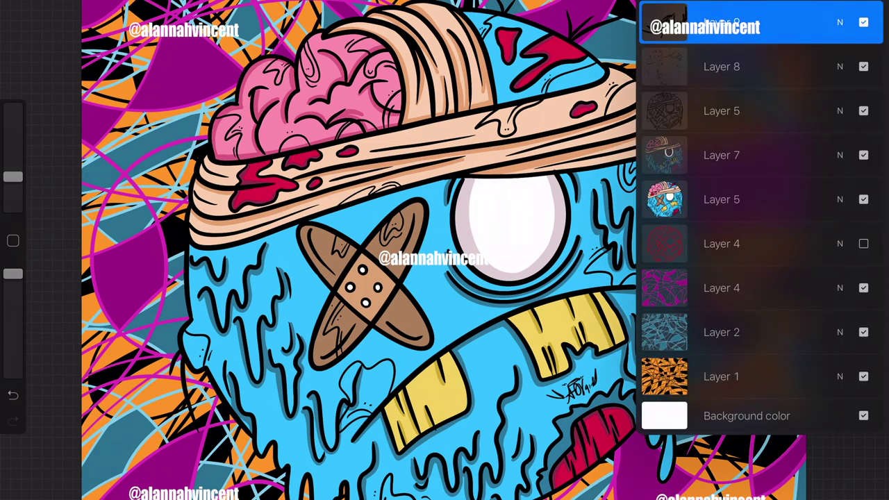
pyautogui.click(861, 4)
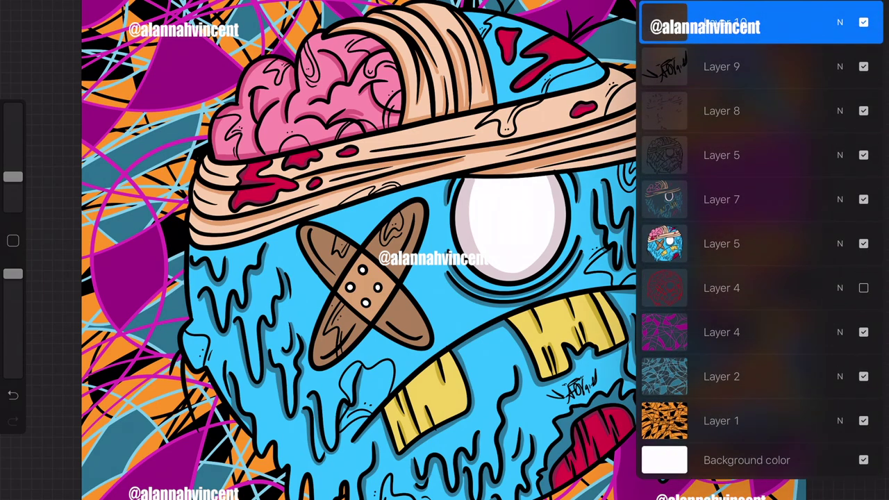
pyautogui.click(864, 5)
# Step: Zoom in and handwrite a white signature with dashes and a dot below the head
pyautogui.scroll(2, 555, 347)
pyautogui.scroll(2, 556, 347)
pyautogui.scroll(2, 556, 347)
pyautogui.scroll(2, 556, 347)
pyautogui.scroll(1, 556, 347)
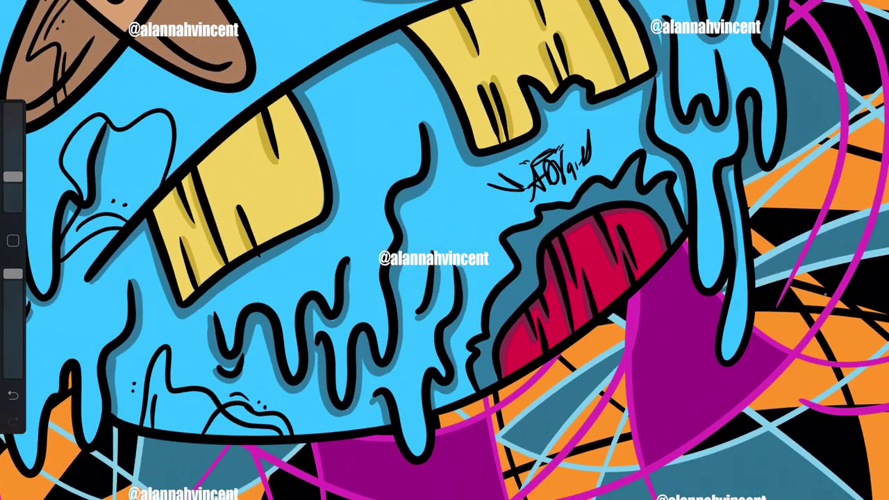
pyautogui.moveTo(347, 483)
pyautogui.mouseDown()
pyautogui.moveTo(372, 489)
pyautogui.moveTo(375, 461)
pyautogui.moveTo(401, 470)
pyautogui.moveTo(398, 494)
pyautogui.moveTo(408, 486)
pyautogui.mouseUp()
pyautogui.moveTo(421, 486)
pyautogui.mouseDown()
pyautogui.moveTo(438, 448)
pyautogui.moveTo(428, 482)
pyautogui.mouseUp()
pyautogui.moveTo(317, 441); pyautogui.dragTo(341, 467)
pyautogui.moveTo(308, 452); pyautogui.dragTo(347, 474)
pyautogui.moveTo(379, 444)
pyautogui.mouseDown()
pyautogui.moveTo(379, 456)
pyautogui.moveTo(391, 443)
pyautogui.mouseUp()
# Step: Undo stray strokes above the white signature and redraw its marks
pyautogui.click(12, 396)
pyautogui.click(12, 395)
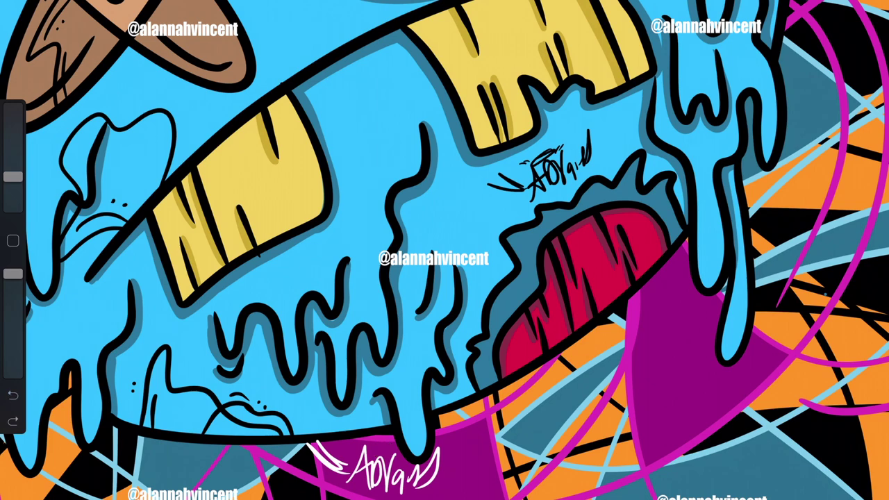
pyautogui.moveTo(361, 453); pyautogui.dragTo(400, 446)
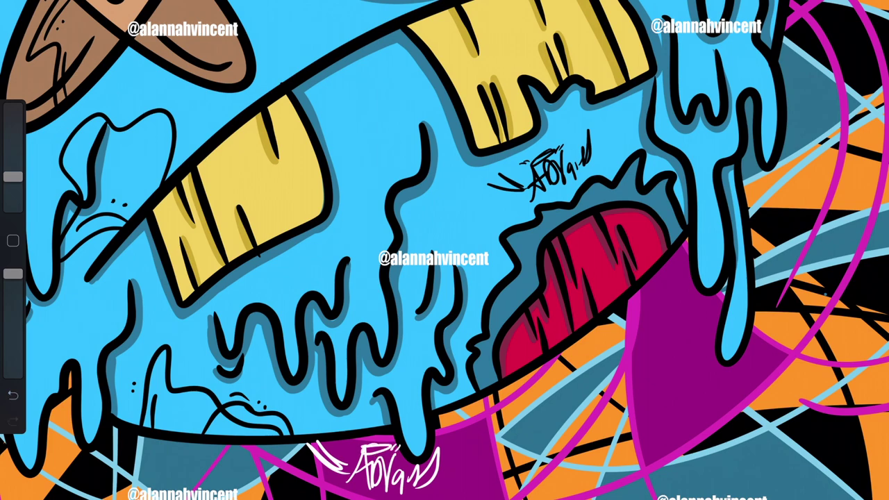
pyautogui.click(12, 395)
pyautogui.scroll(-5, 445, 250)
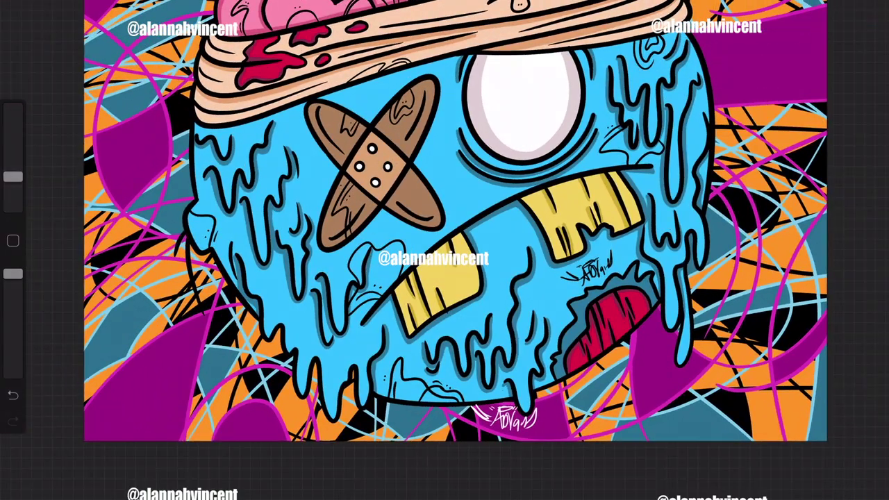
pyautogui.scroll(3, 444, 250)
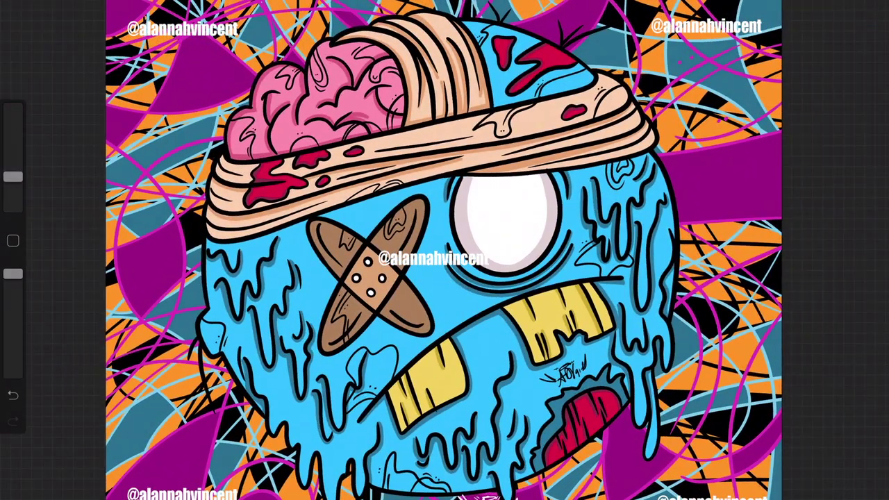